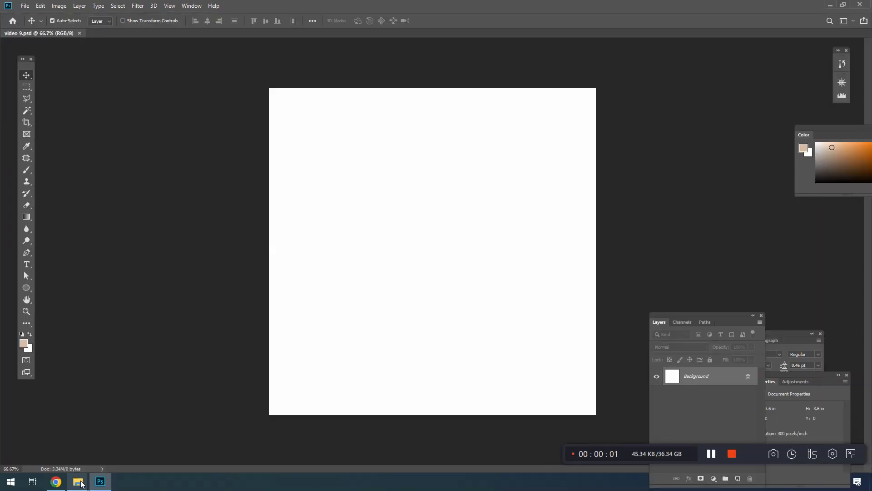
- Open the abstract-luxury-gradient-blue background image from the "trip to thailand" folder in Chrome and copy the image
mouse_move(71, 486)
click(45, 454)
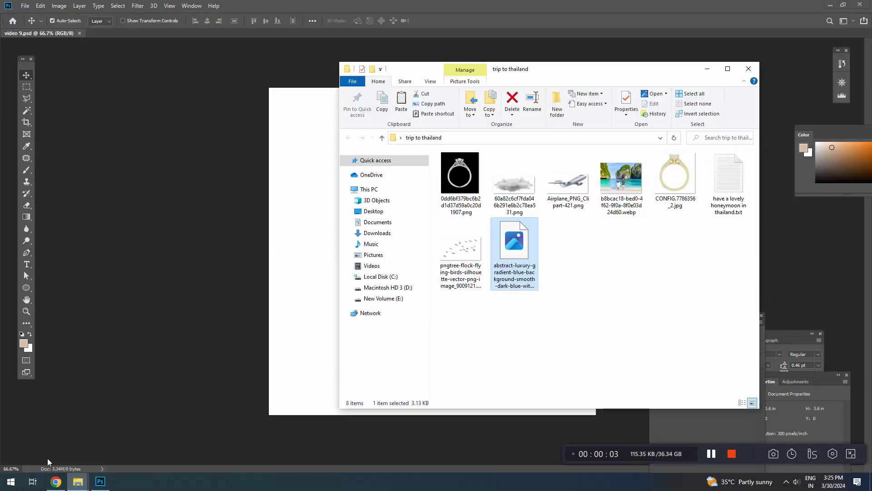
click(583, 331)
click(461, 193)
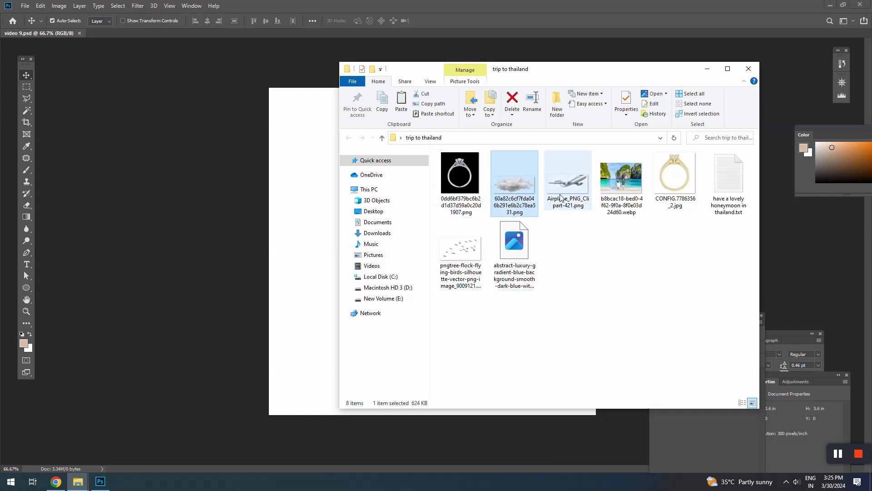
click(526, 269)
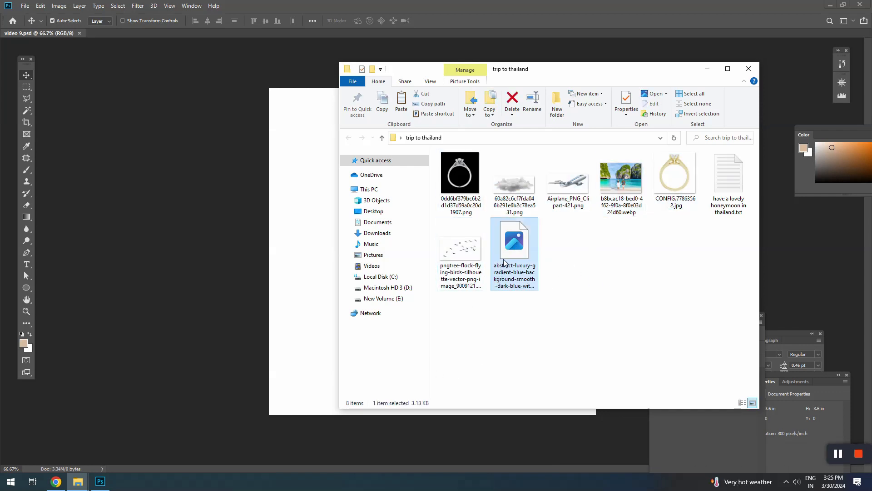
drag(504, 263, 473, 60)
key(alt+Tab)
drag(513, 265, 255, 10)
right_click(318, 209)
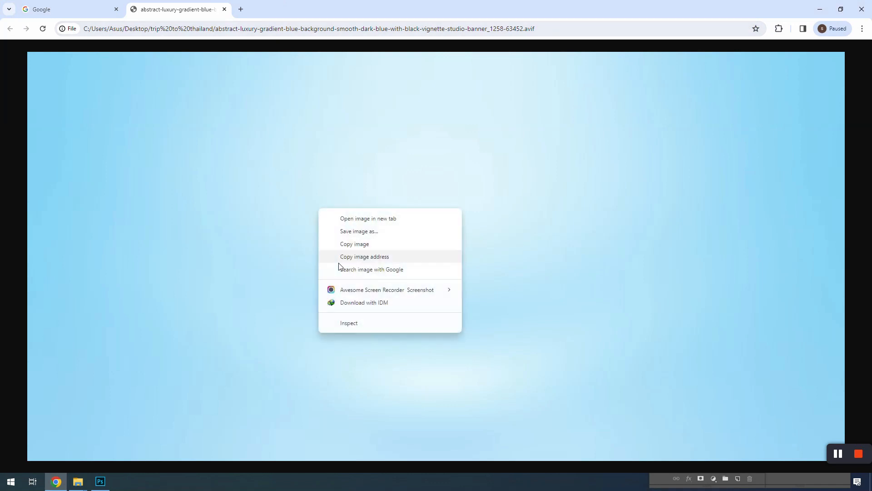
click(343, 243)
click(820, 9)
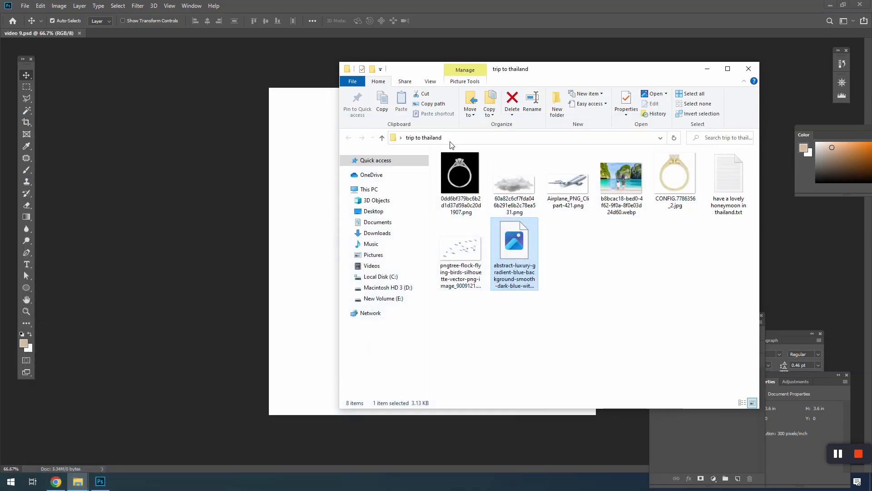
- Return to the video 9.psd document in Photoshop and paste the copied blue gradient as a new layer
click(412, 4)
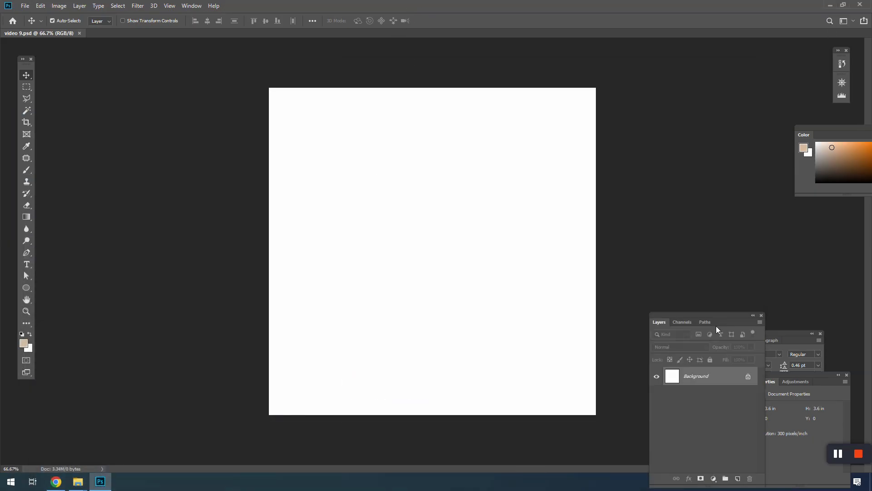
drag(705, 314, 726, 102)
key(ctrl+v)
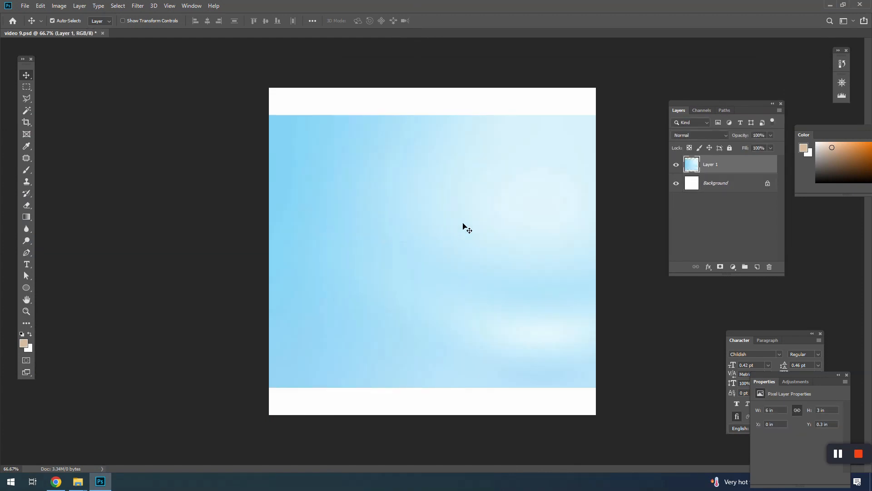
- Transform the blue gradient layer to about 3.75 by 3.6 in so it covers the whole canvas, and lock the layer
key(ctrl+t)
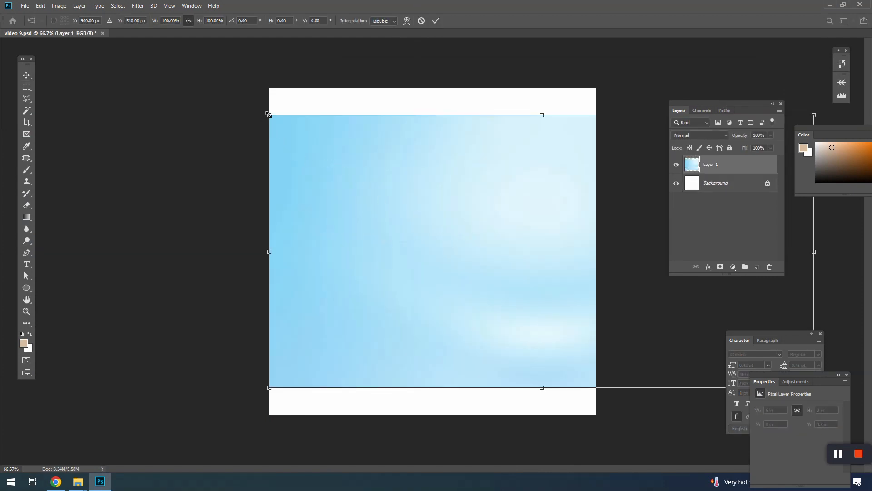
drag(269, 115, 218, 88)
drag(466, 192, 389, 191)
drag(125, 258, 266, 270)
drag(643, 252, 606, 255)
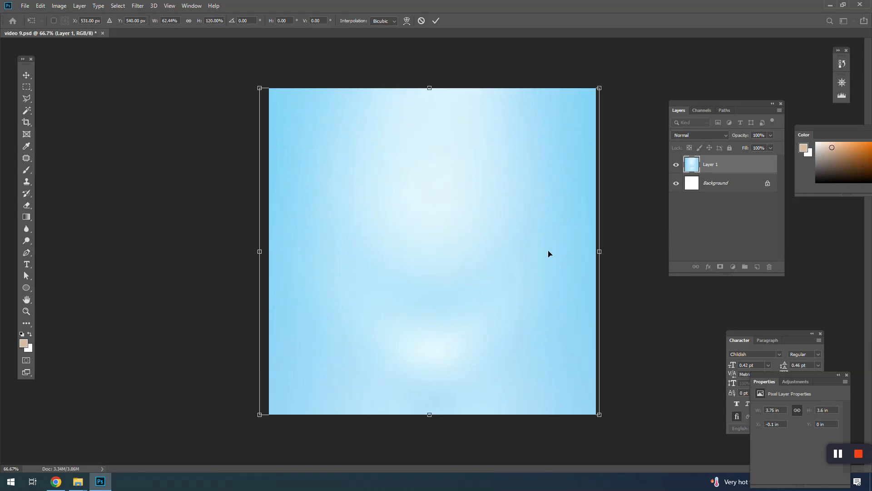
key(Return)
click(729, 148)
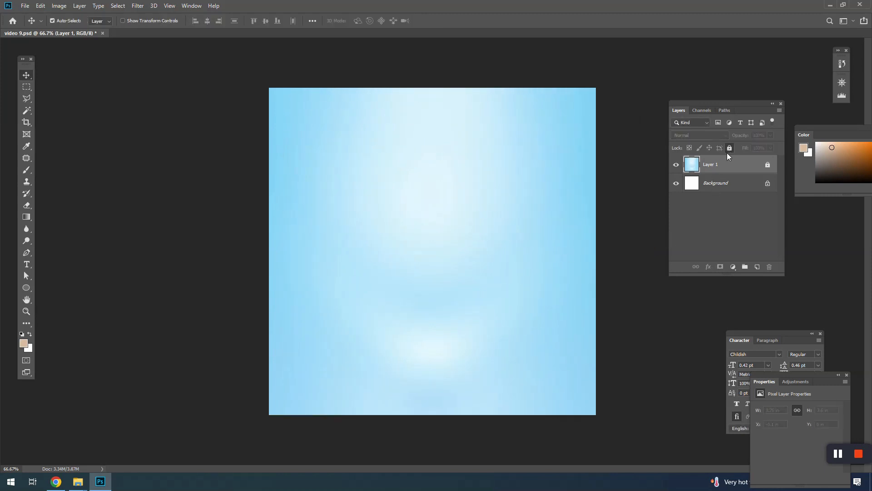
- Place the silver diamond ring PNG from the "trip to thailand" folder, scaled to about 44%, in the upper middle of the canvas
mouse_move(78, 481)
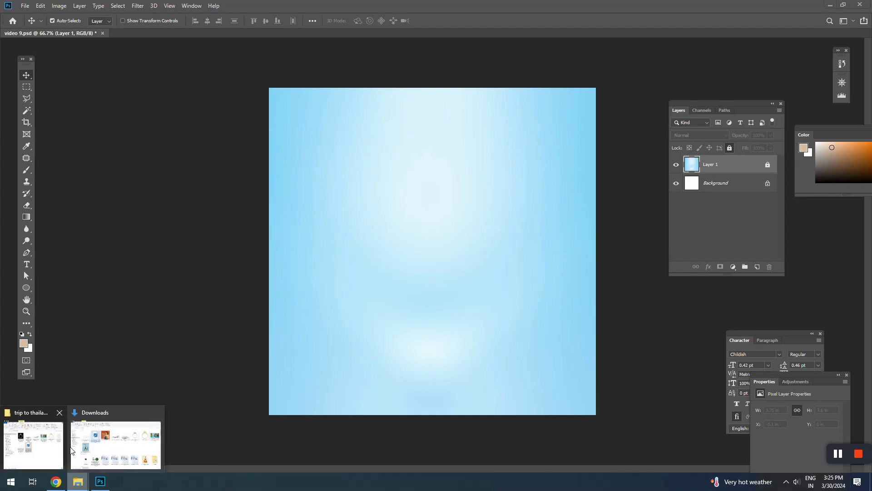
click(33, 439)
drag(465, 196, 283, 231)
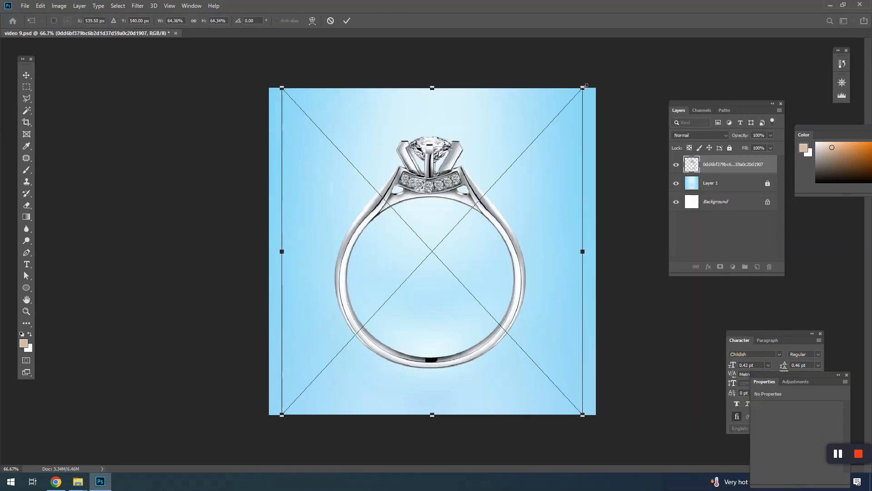
drag(584, 86, 536, 137)
key(alt+shift)
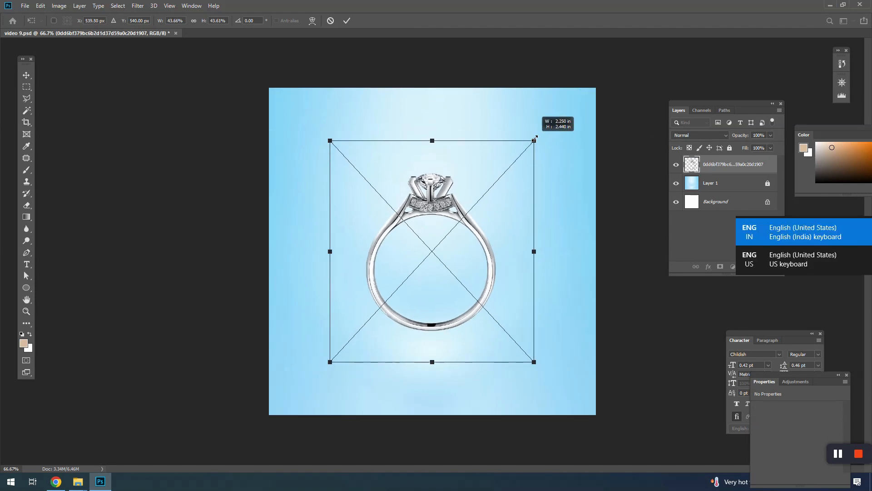
drag(432, 189, 435, 167)
key(Return)
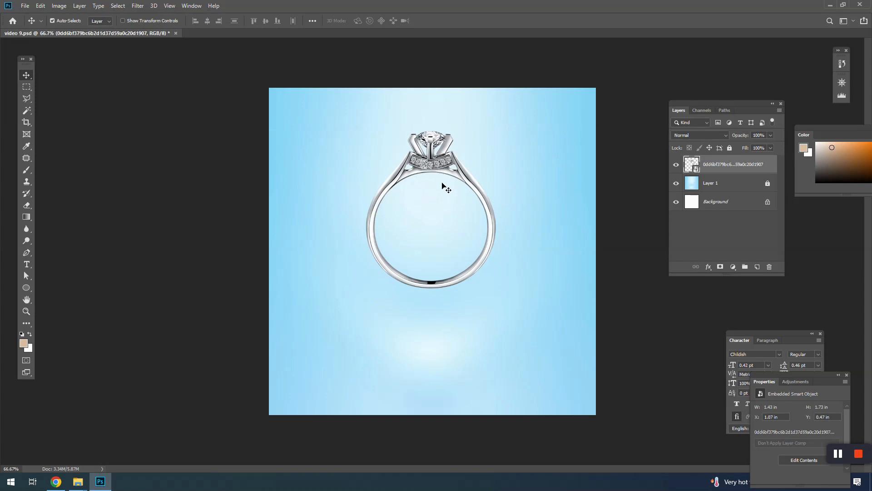
- Draw a circle about 356 px wide with the Ellipse tool and position it inside the ring's opening
click(25, 288)
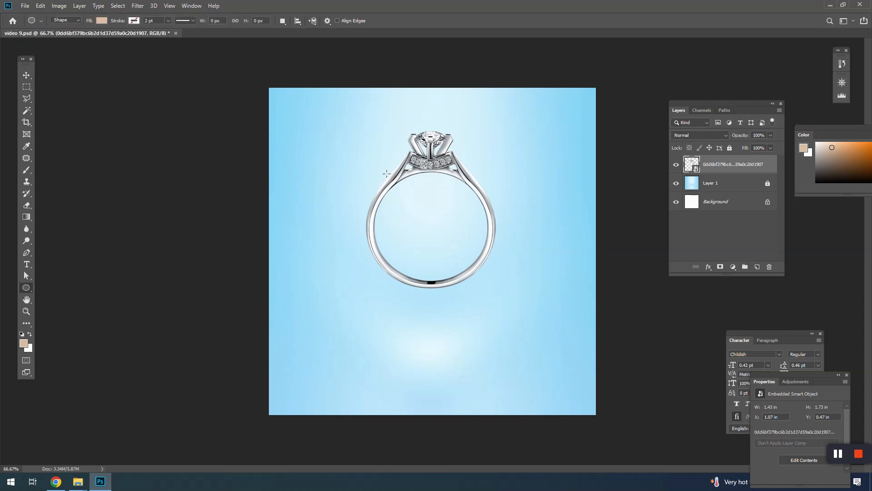
drag(386, 174, 503, 281)
key(v)
drag(461, 248, 449, 248)
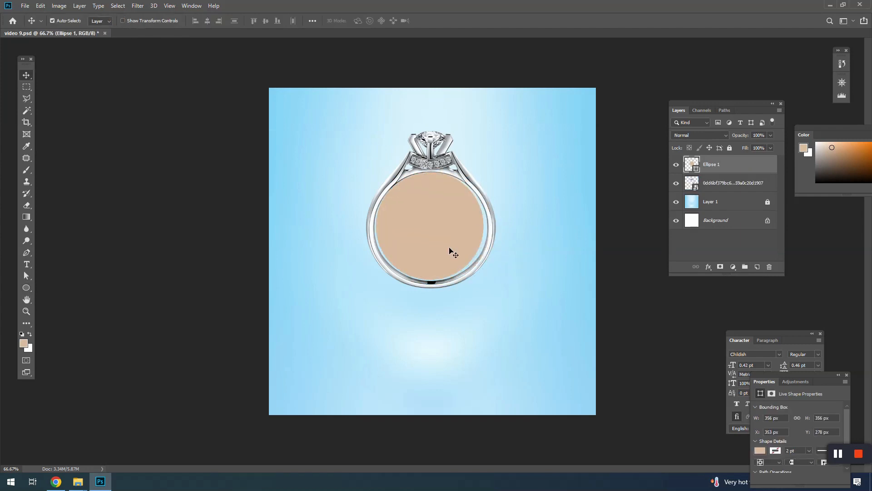
- Stretch the circle to about 375 by 364 px to fill the ring's opening, and put its layer beneath the ring layer
key(ctrl+t)
key(ctrl+plus)
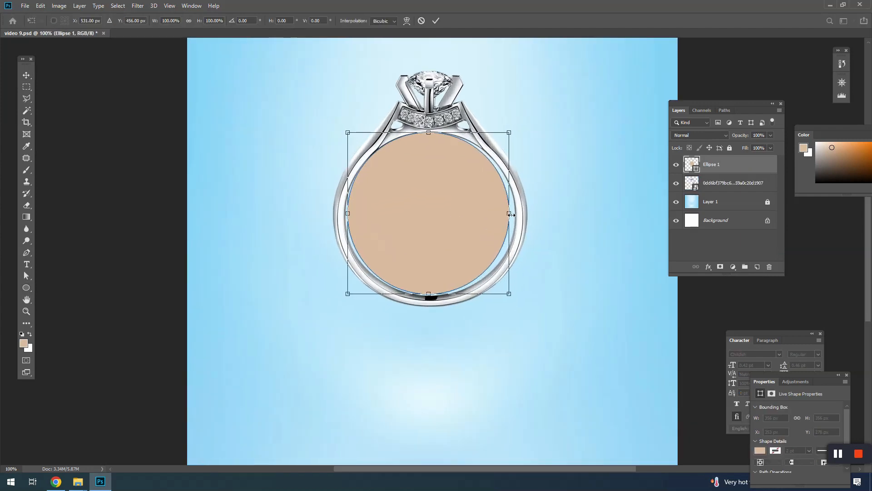
drag(511, 214, 516, 214)
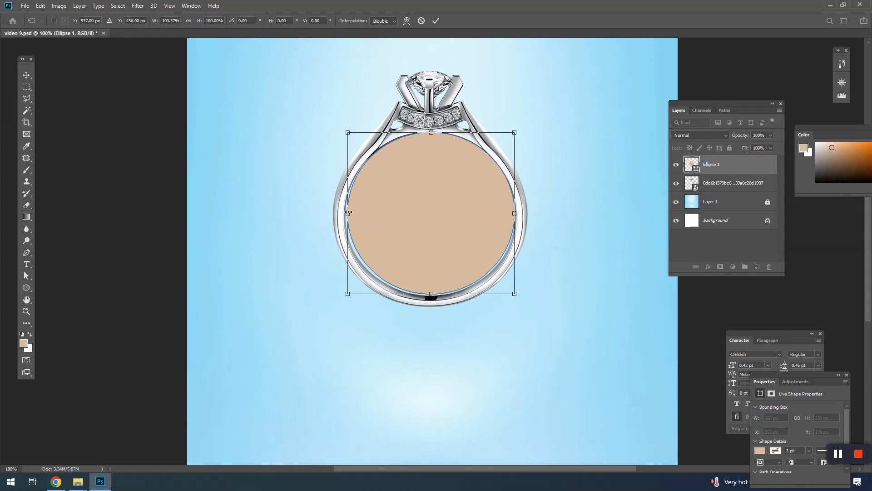
drag(348, 212, 345, 213)
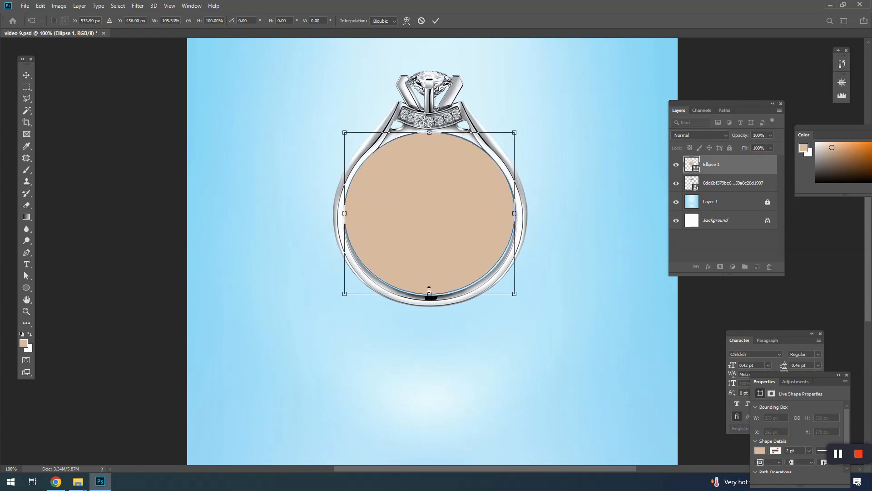
drag(431, 293, 431, 298)
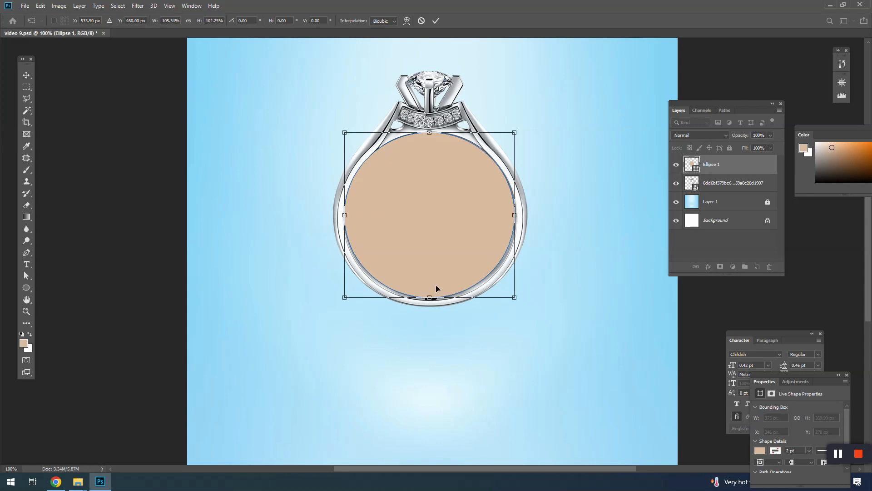
key(Return)
drag(717, 172, 717, 190)
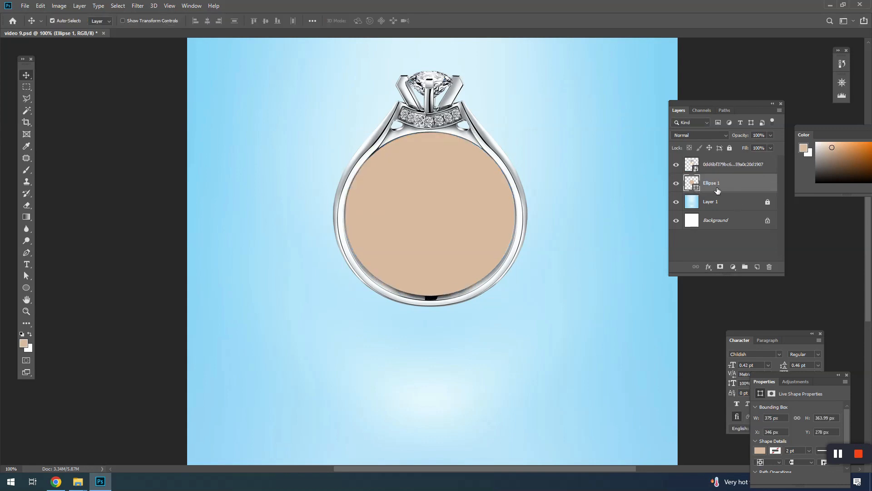
- Change the ellipse's fill to dark brown, #281607
double_click(691, 184)
click(703, 161)
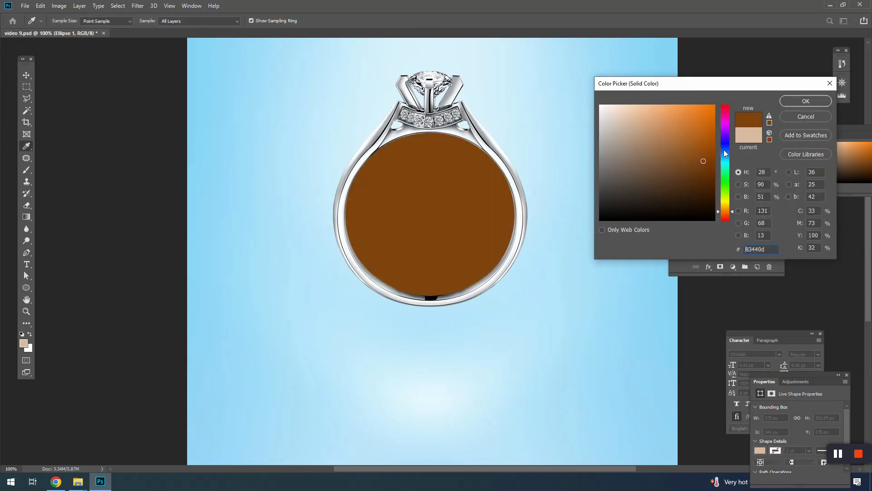
click(694, 202)
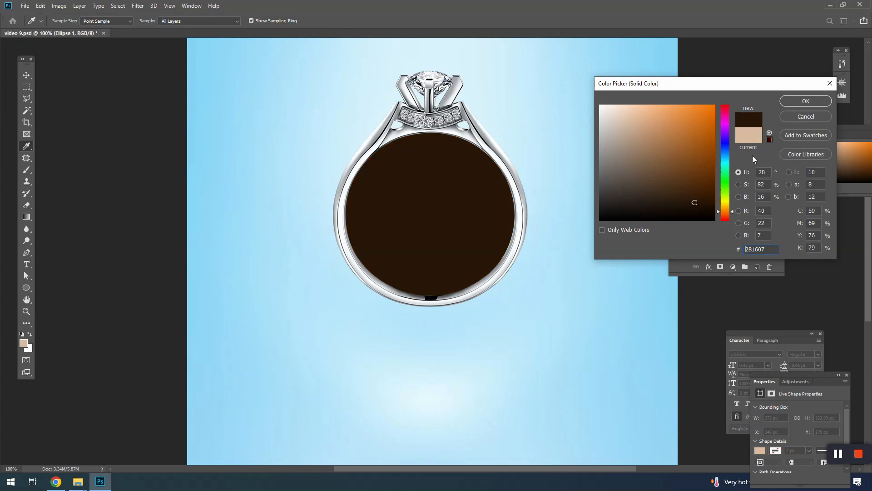
click(797, 101)
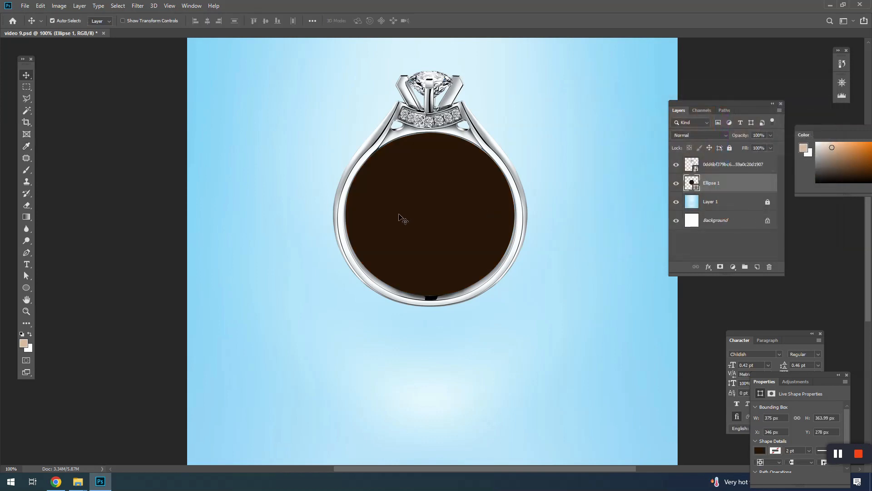
- Change the ellipse's fill colour to a dark navy blue
double_click(688, 183)
click(726, 148)
drag(710, 175, 710, 187)
click(794, 101)
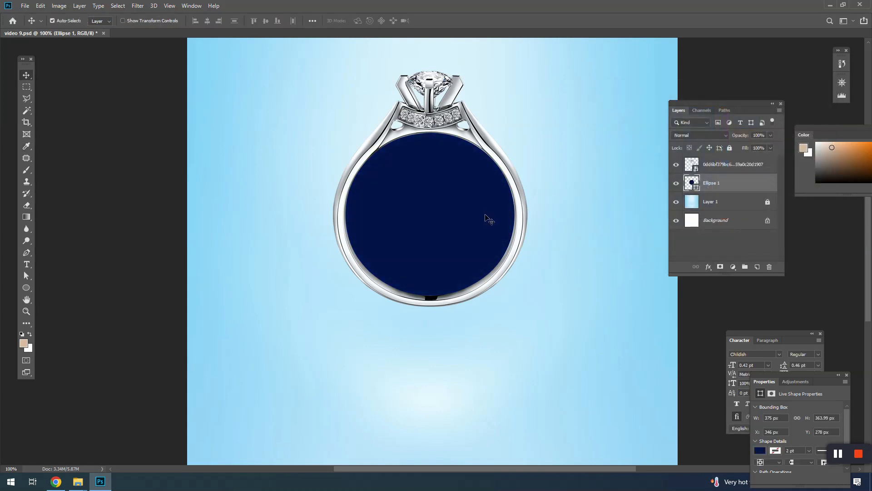
mouse_move(89, 487)
click(116, 443)
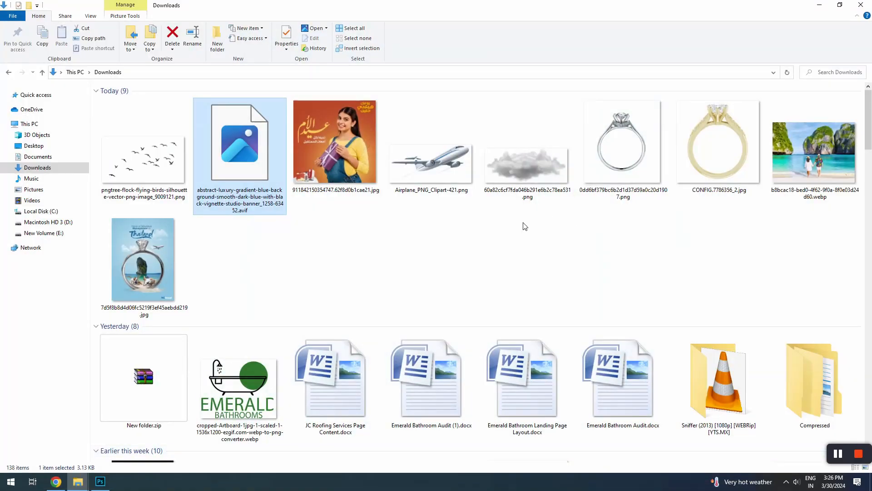
click(820, 10)
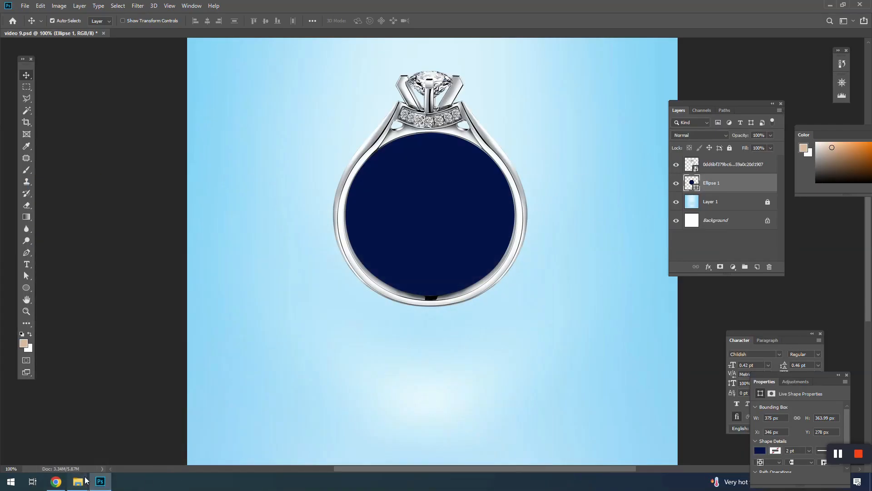
- Copy the beach couple WebP photo from the "trip to thailand" folder via Chrome and paste it above the ellipse layer in Photoshop
mouse_move(78, 481)
click(73, 443)
drag(618, 182, 293, 9)
right_click(458, 227)
click(493, 262)
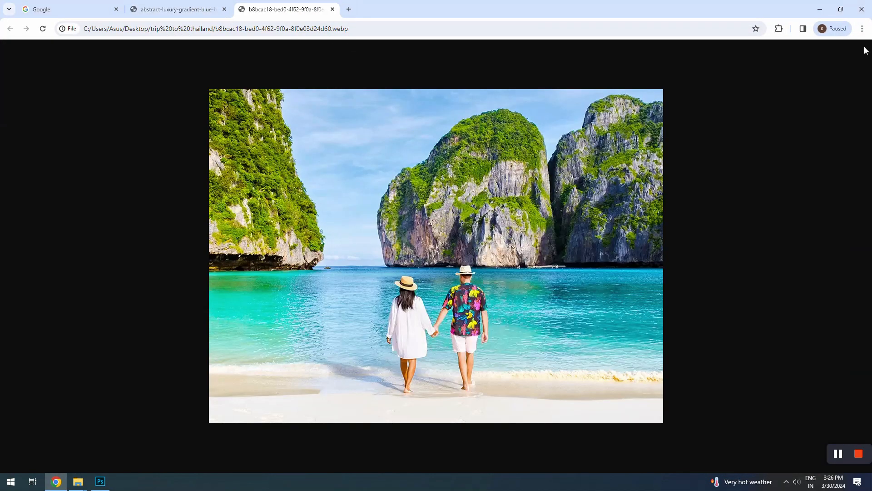
click(820, 9)
click(481, 38)
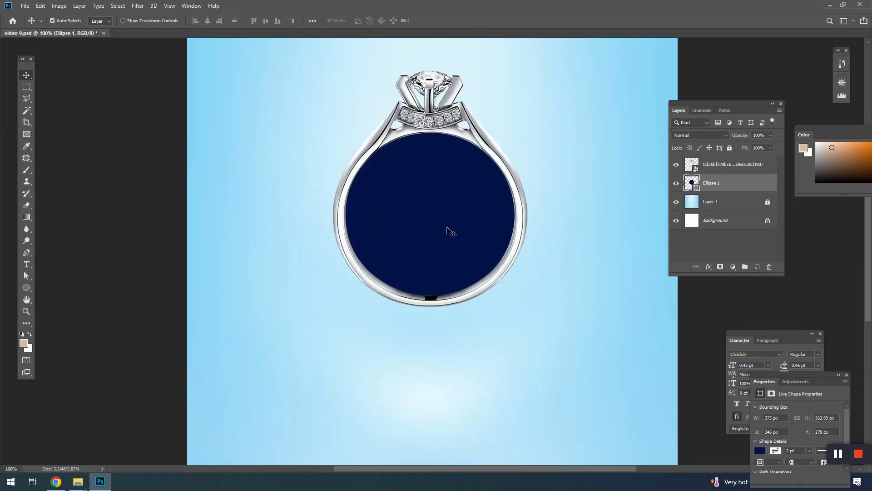
key(ctrl+v)
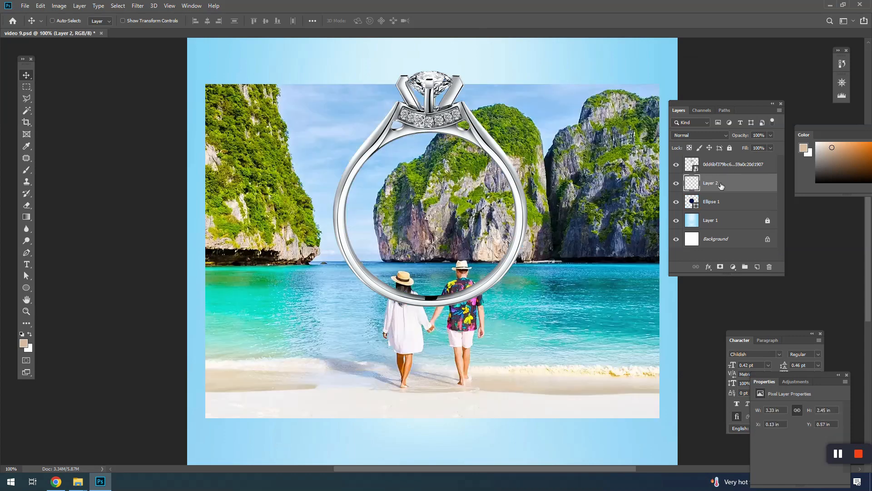
- Scale the beach photo to 52.5% and position it over the ring's opening with the couple inside the band
key(ctrl+t)
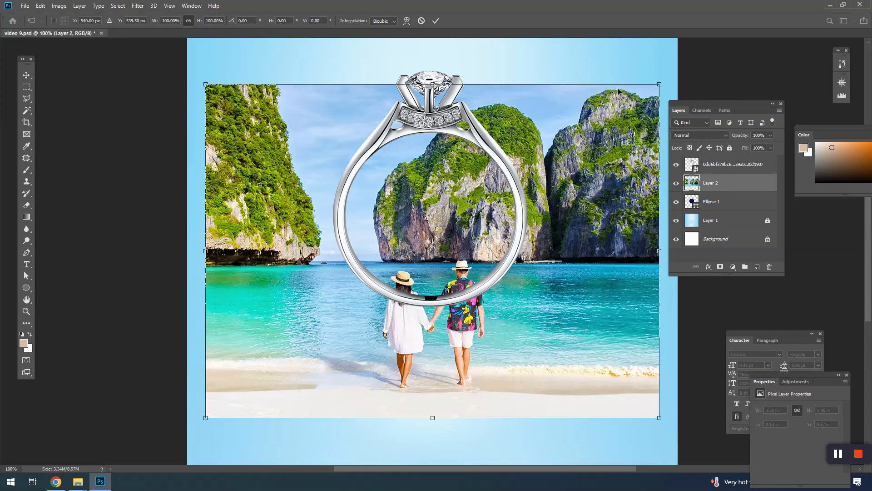
drag(662, 88, 559, 157)
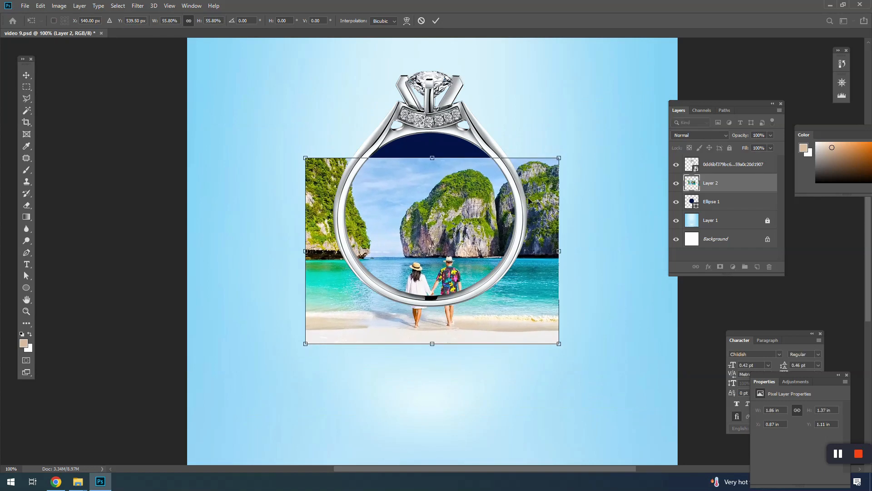
drag(523, 200, 522, 170)
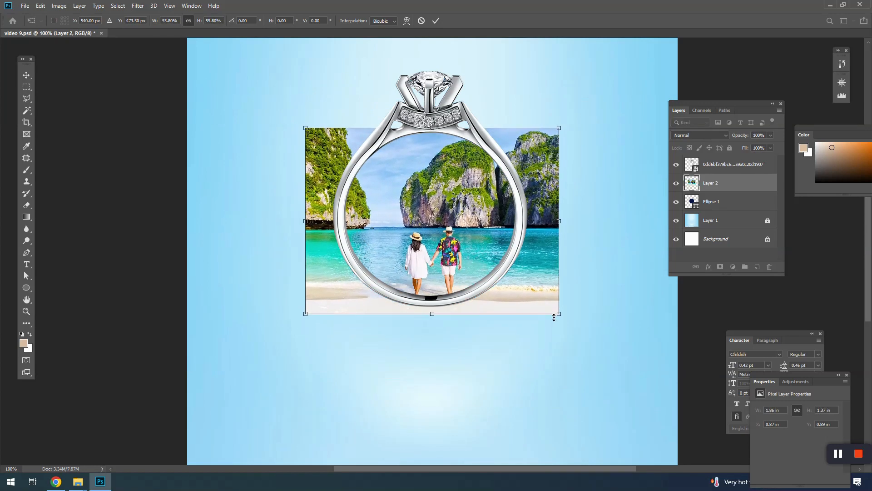
drag(560, 313, 519, 276)
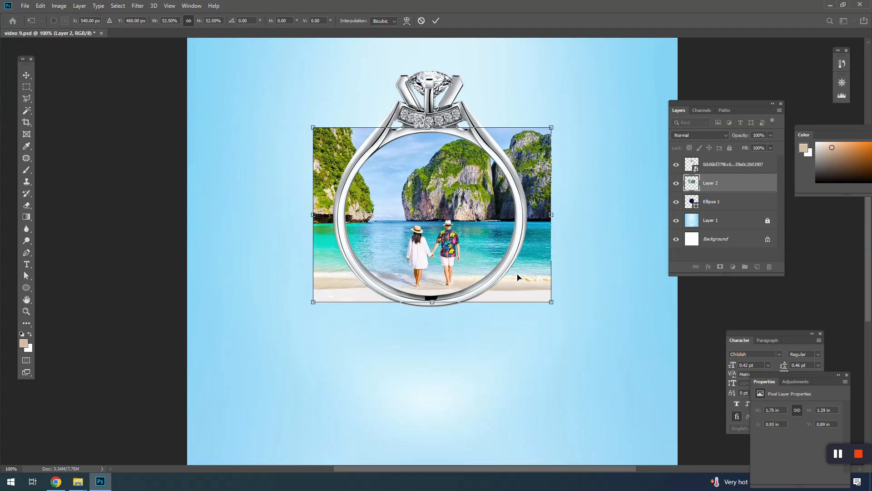
key(Return)
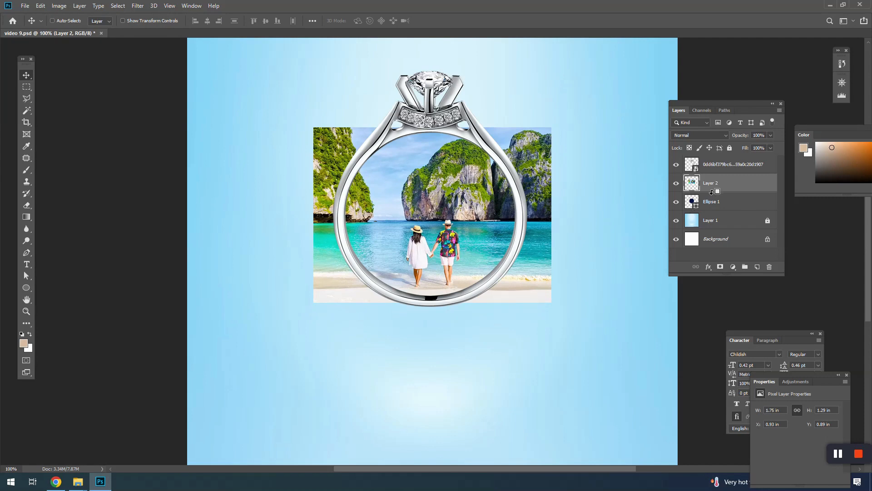
- Clip the beach photo to the ellipse and stretch a strip of its sky leftward to cover the small cliff
alt+click(711, 191)
scroll(407, 199, up, 2)
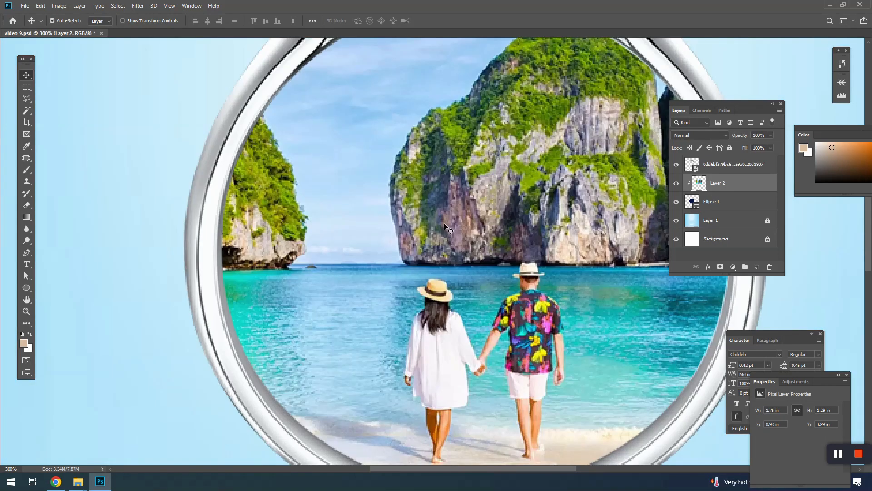
key(m)
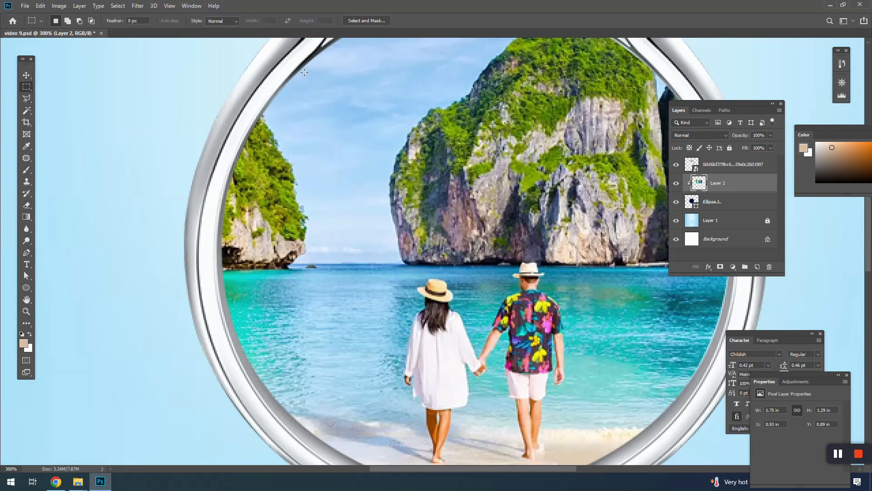
drag(304, 72, 358, 252)
key(ctrl+t)
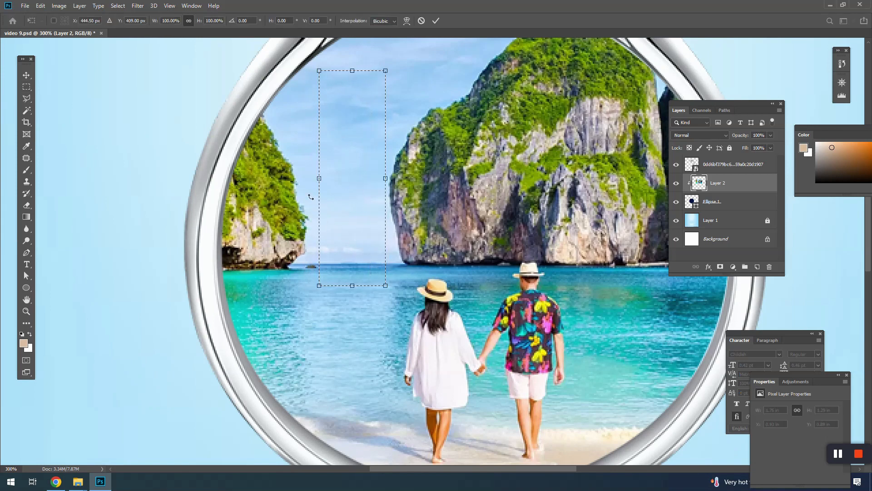
drag(316, 177, 213, 179)
key(Return)
key(ctrl+d)
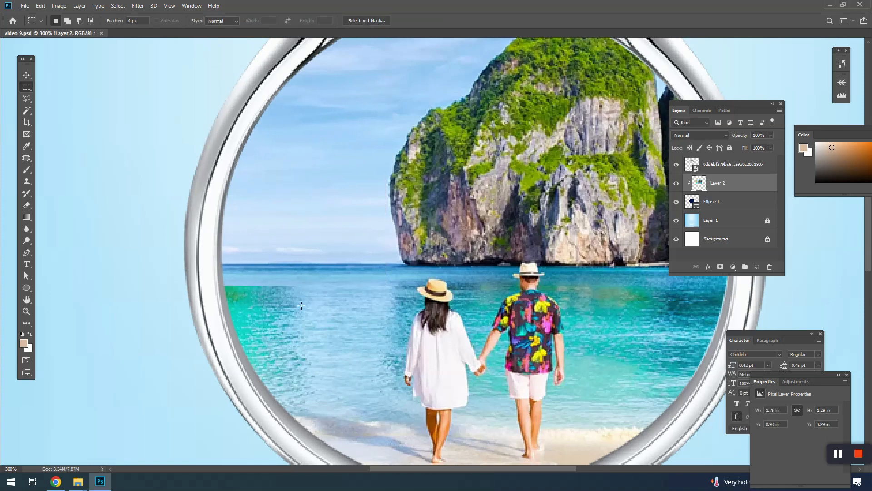
- Shift the beach photo slightly left inside the ring's opening
scroll(379, 271, down, 2)
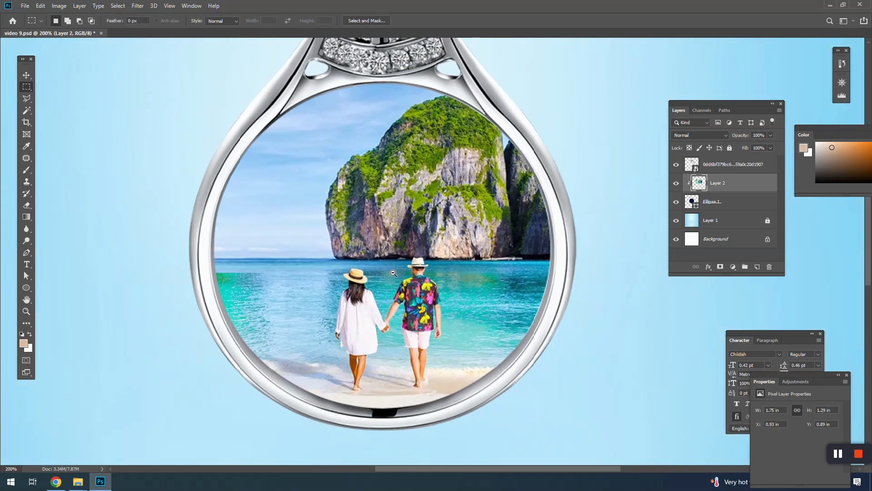
key(v)
mouse_move(430, 246)
mouse_down()
mouse_move(409, 245)
mouse_move(417, 249)
mouse_up()
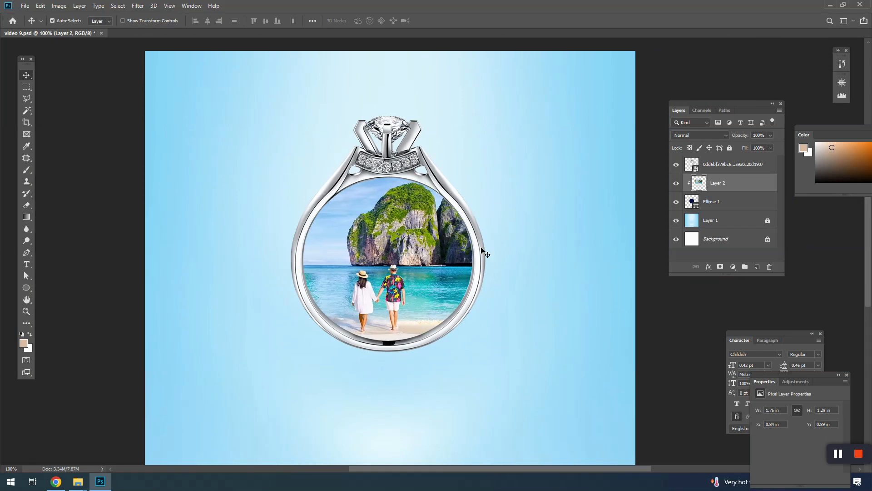
- Adjust the beach photo's midtone colour balance to +1, +23, -48
key(ctrl+b)
drag(701, 116, 681, 117)
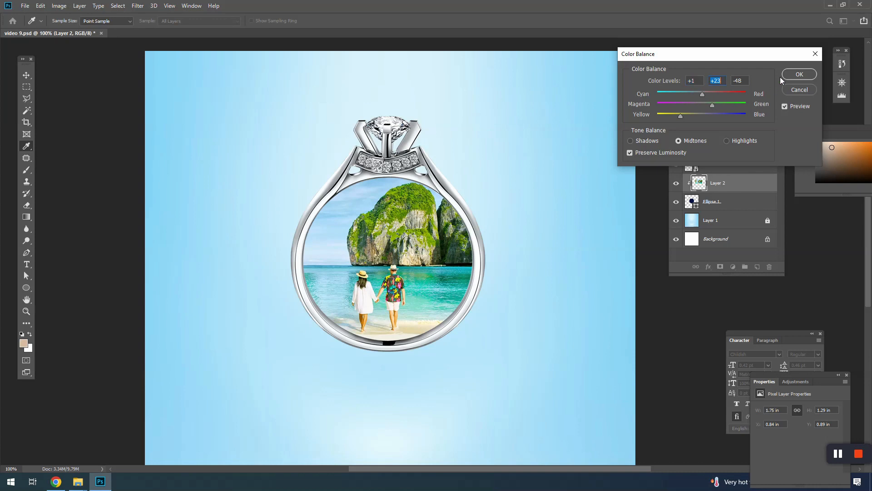
click(792, 75)
key(ctrl+minus)
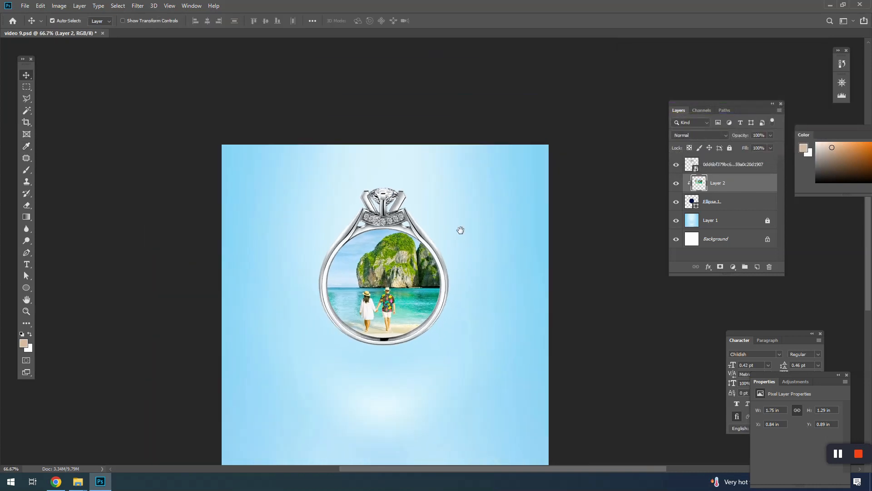
drag(461, 230, 471, 195)
click(504, 205)
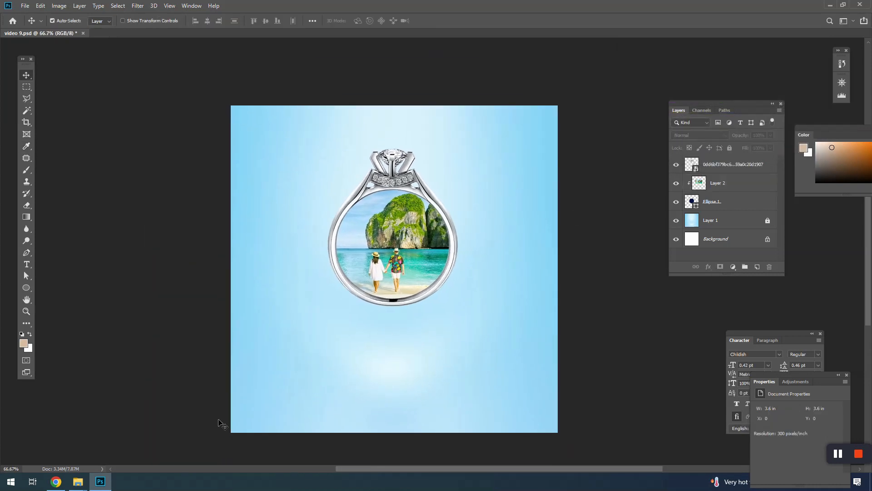
- Place the cloud PNG from the "trip to thailand" folder and reorder its layer directly beneath the ellipse
mouse_move(78, 481)
click(44, 462)
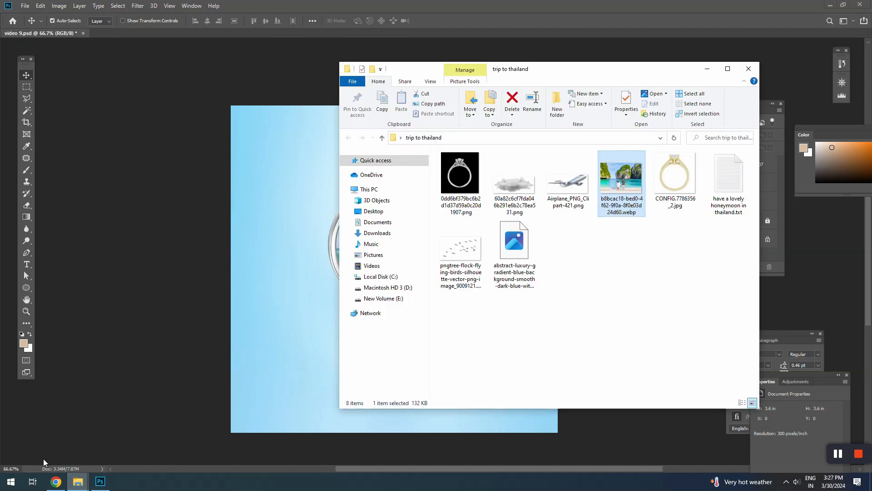
drag(513, 182, 276, 195)
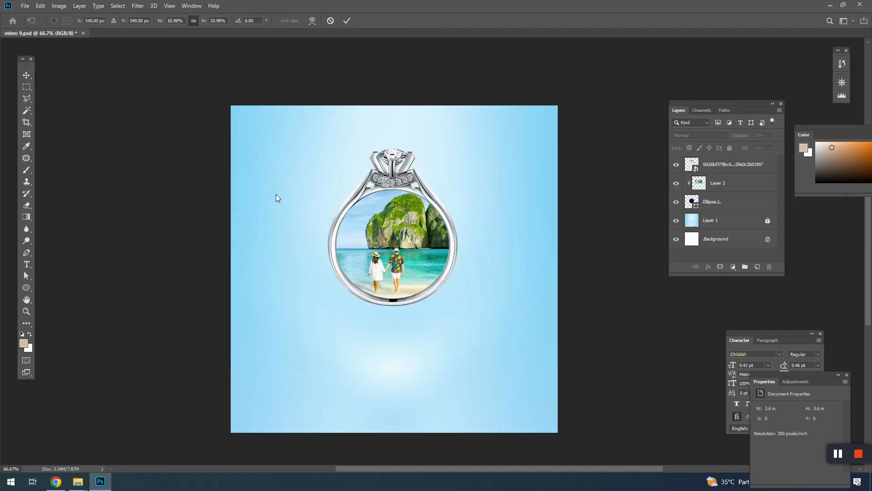
drag(422, 259, 431, 195)
key(Return)
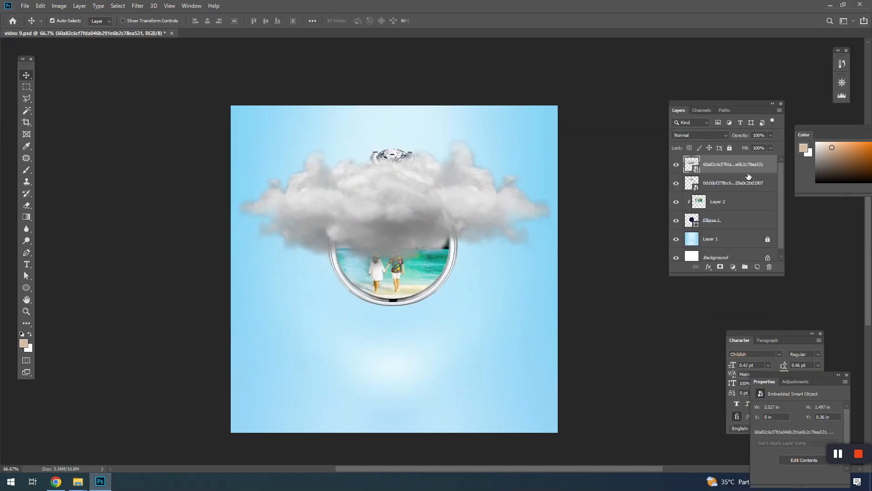
drag(729, 166, 727, 229)
- Scale the cloud to 4.12% and position it behind the ring, just right of the diamond setting
drag(328, 209, 349, 182)
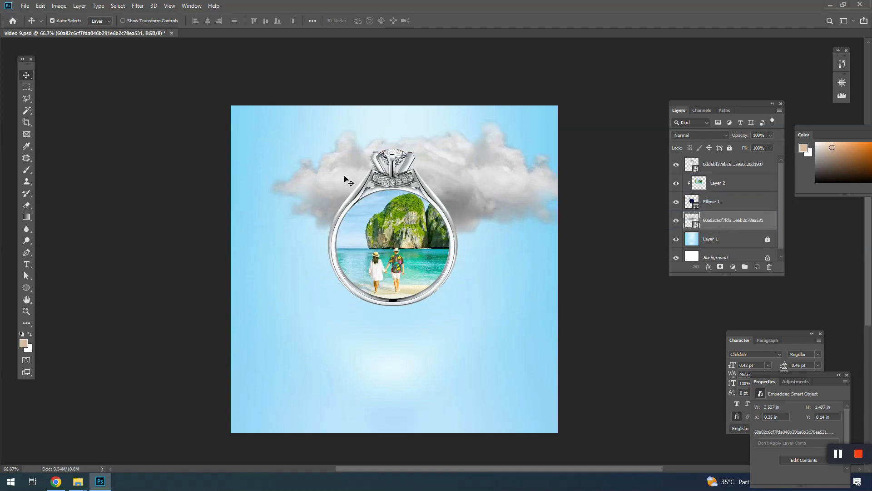
key(ctrl+t)
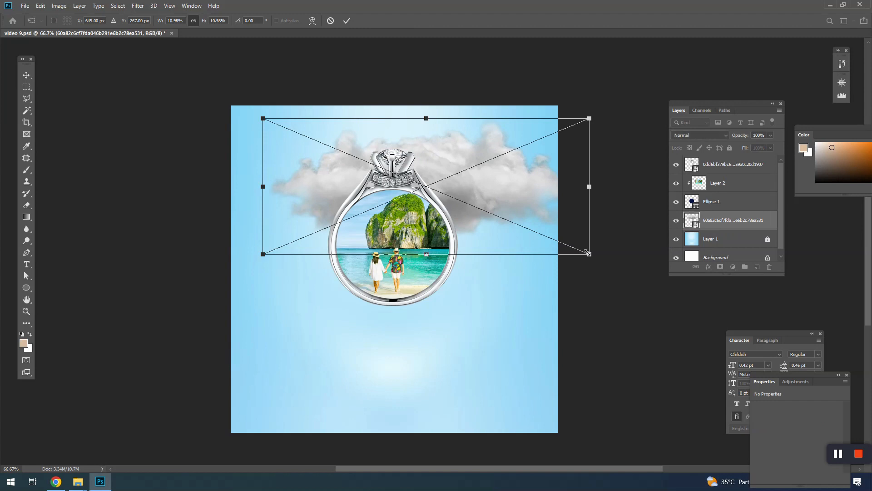
drag(586, 251, 508, 191)
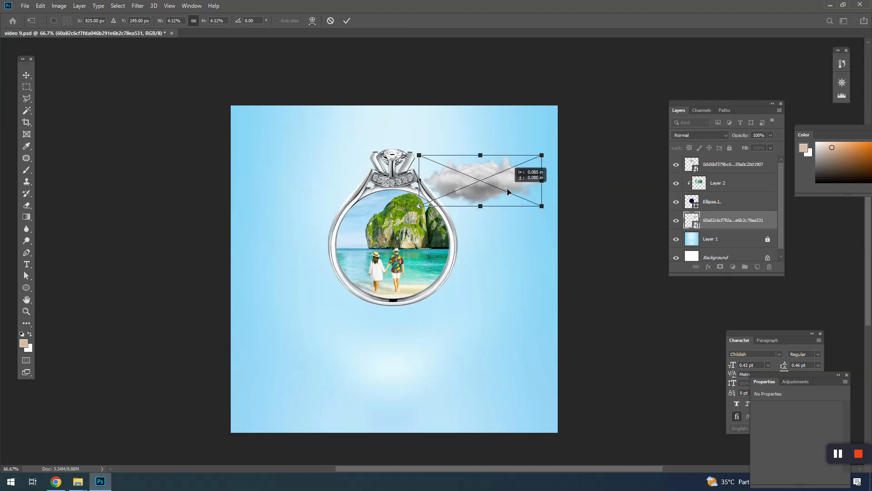
key(Return)
- Rasterize the cloud layer and brighten it with Levels, setting the midtone input to 2.65
right_click(720, 220)
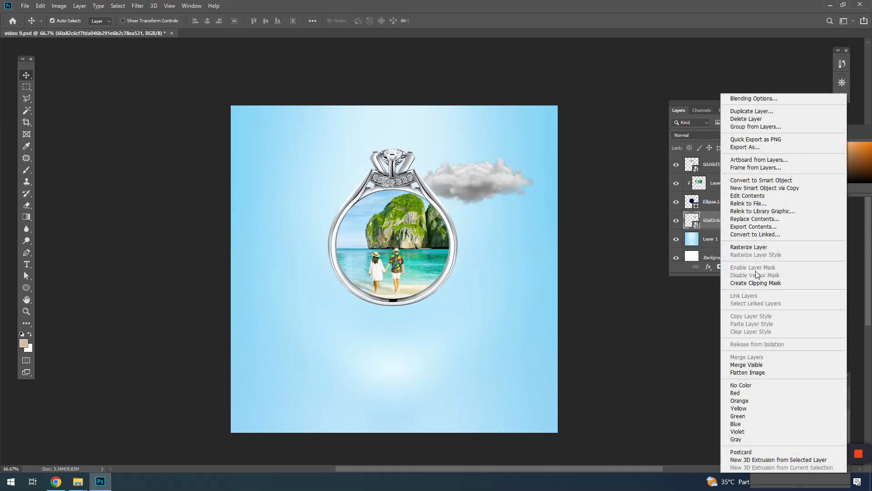
click(749, 247)
key(ctrl+l)
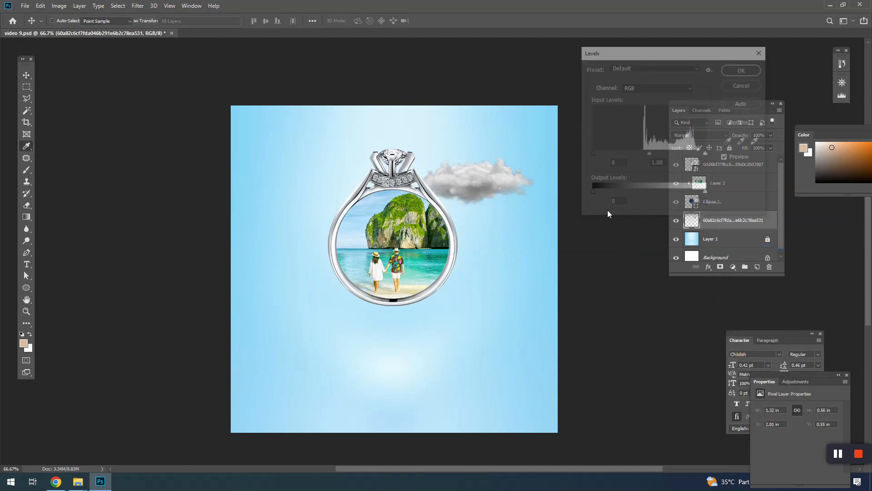
drag(647, 154, 610, 155)
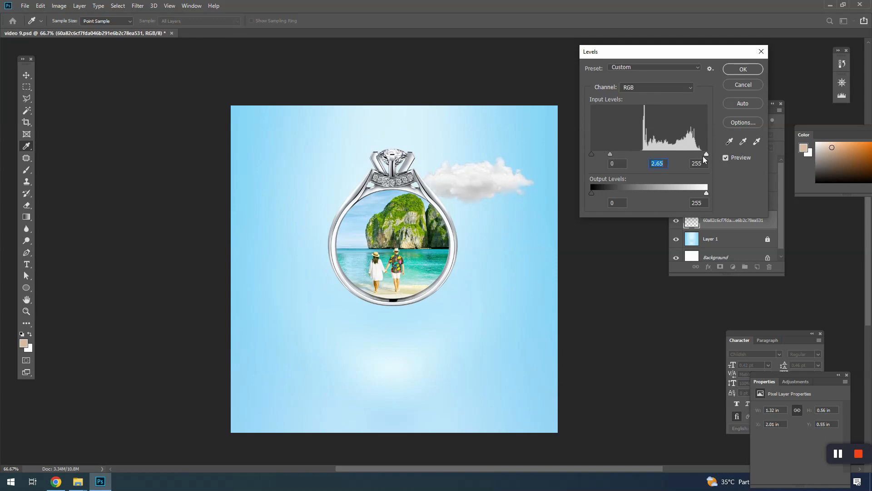
key(Return)
- Raise the cloud slightly, and duplicate it to the ring's left as a larger copy about 3.42 in wide, running off the canvas edge
key(v)
drag(481, 190, 344, 199)
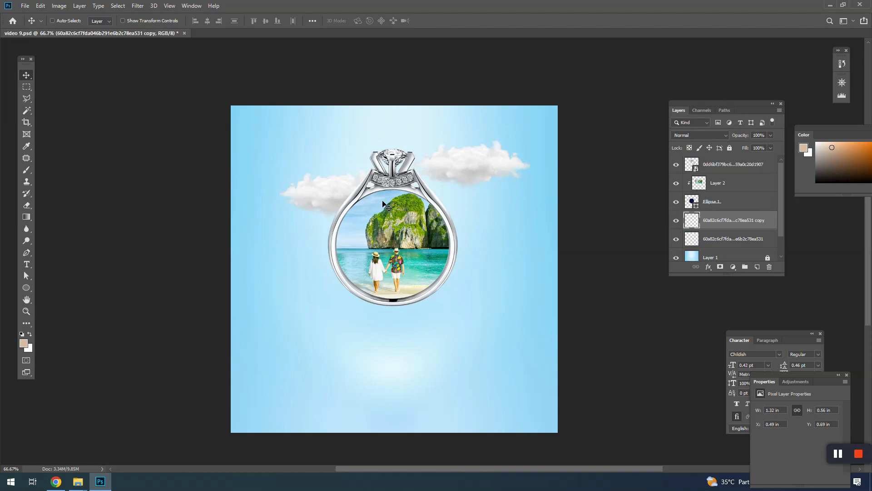
key(ctrl+t)
alt+drag(394, 167, 495, 131)
drag(322, 191, 279, 201)
key(Return)
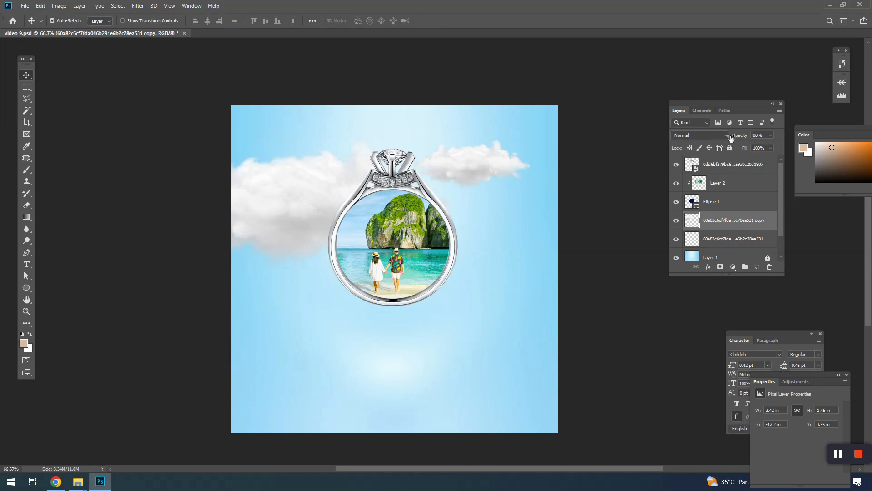
- Raise the large cloud copy's brightness to 16 with Use Legacy on, and lower its layer opacity to 46%
drag(730, 137, 729, 136)
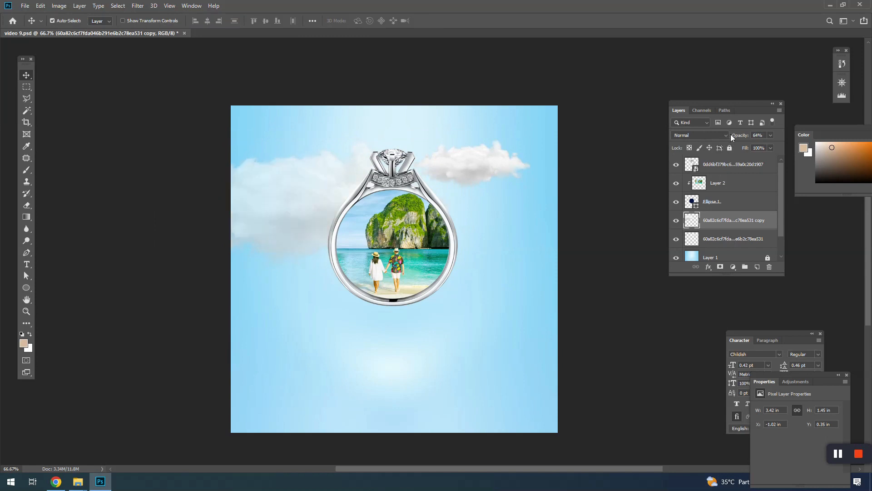
click(731, 136)
click(58, 6)
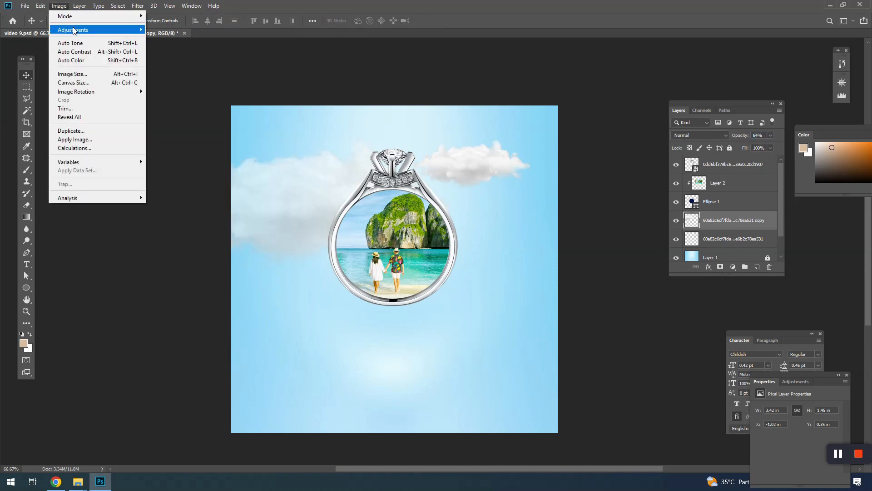
mouse_move(75, 29)
click(181, 28)
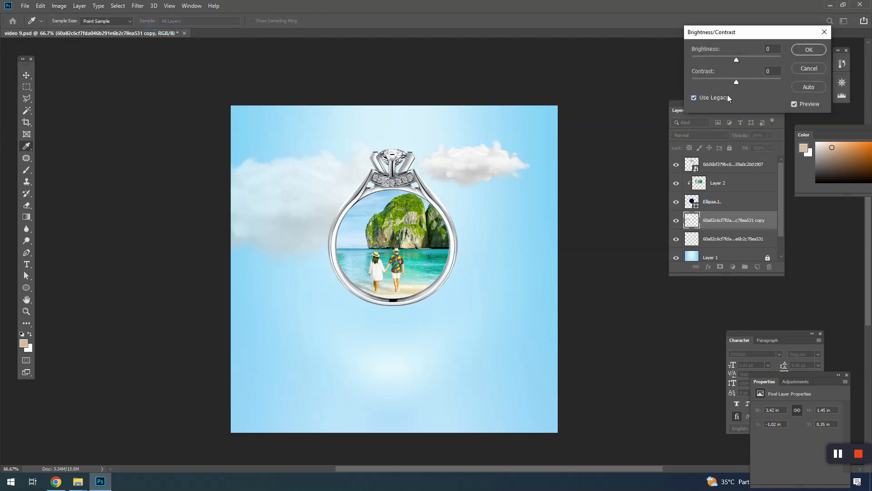
mouse_move(737, 59)
mouse_down()
mouse_move(754, 59)
mouse_move(743, 60)
mouse_up()
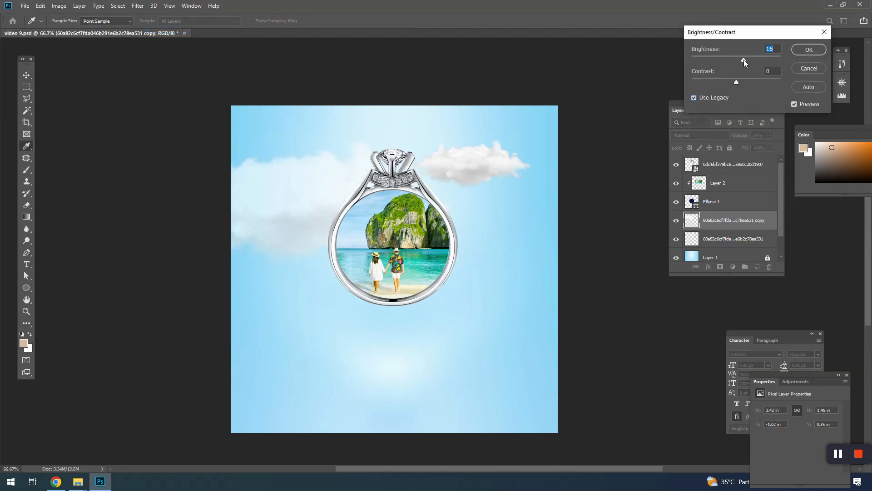
click(810, 51)
key(v)
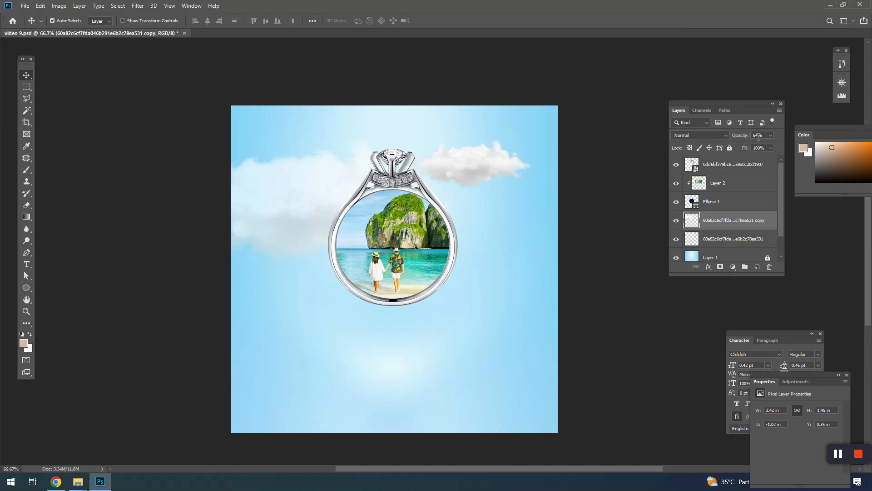
scroll(758, 136, down, 3)
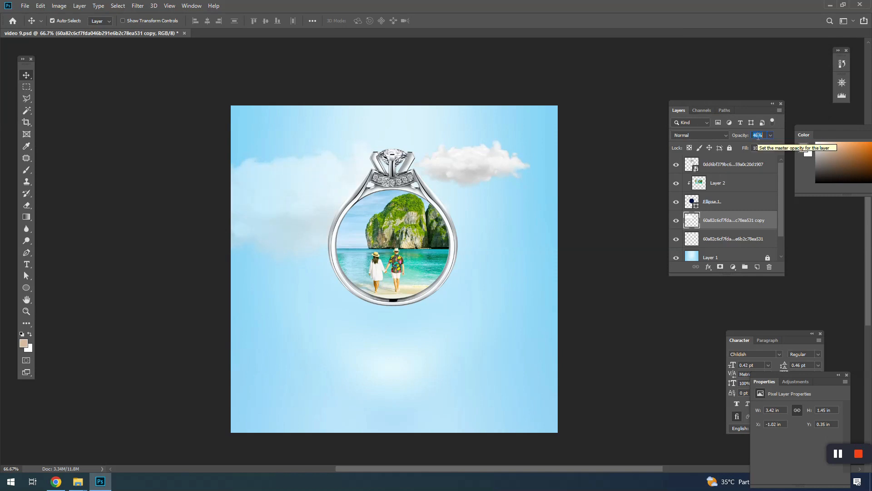
click(472, 270)
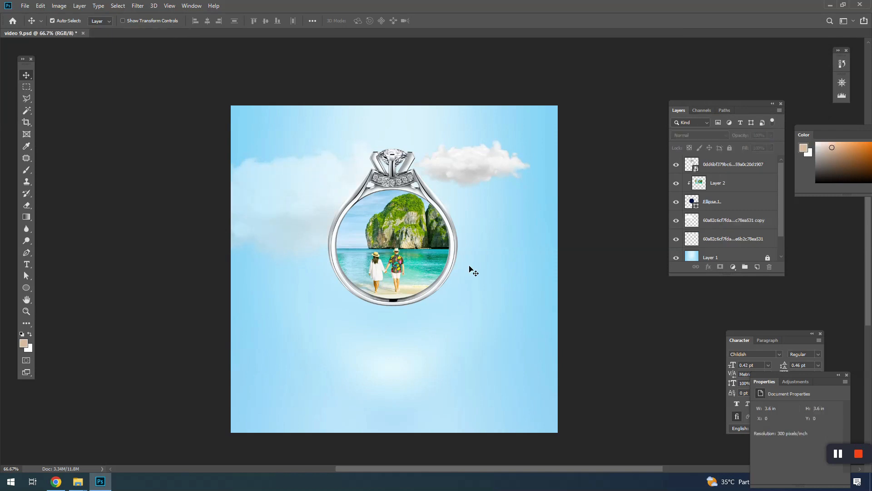
- Place the airplane PNG above the small cloud's layer, scaled to about 1.02 in wide and positioned just over that cloud
click(436, 166)
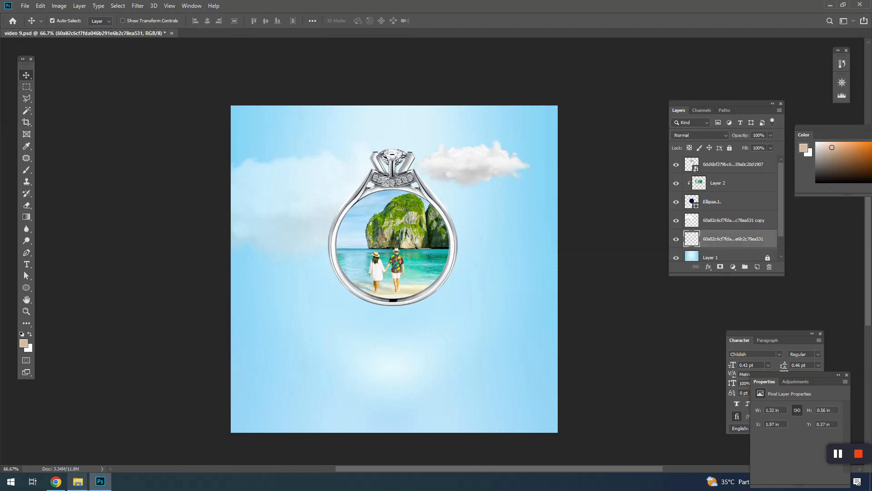
mouse_move(78, 480)
click(92, 451)
click(567, 182)
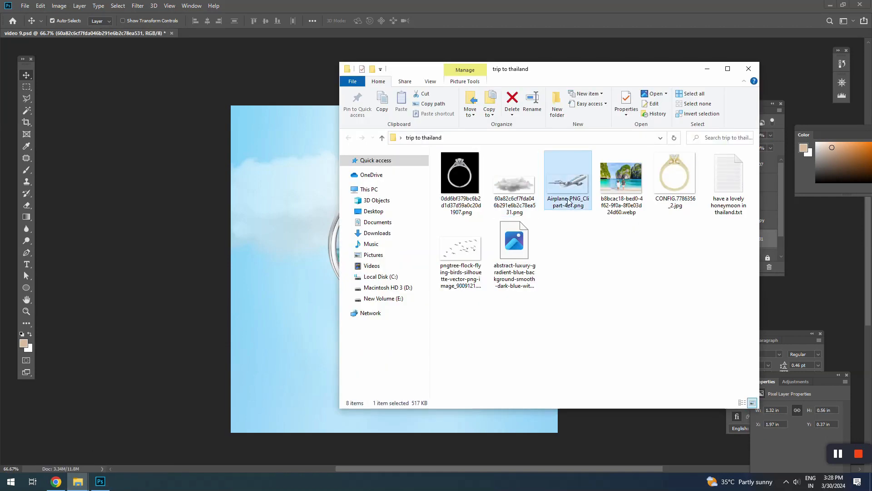
drag(568, 181, 302, 198)
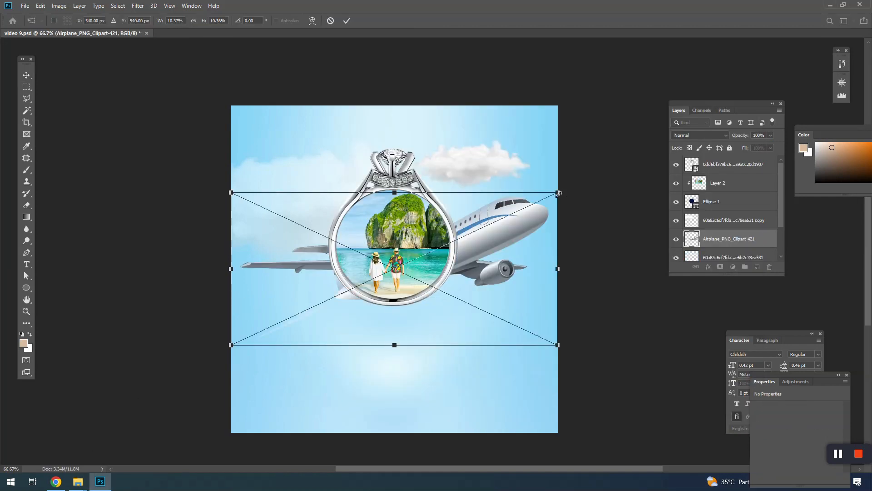
drag(558, 193, 486, 132)
key(Return)
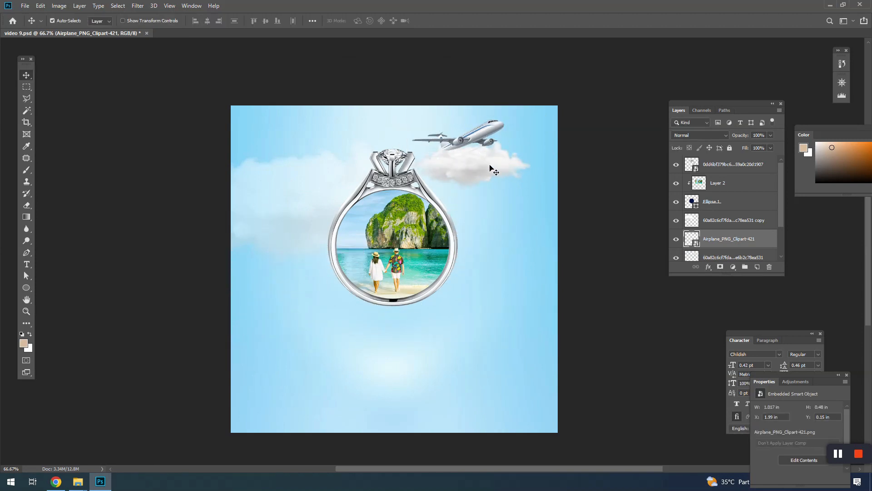
- Place the flying-birds PNG above the large cloud copy's layer, scaled to about 1.17 in wide and positioned left of the ring's upper part
click(317, 193)
click(27, 431)
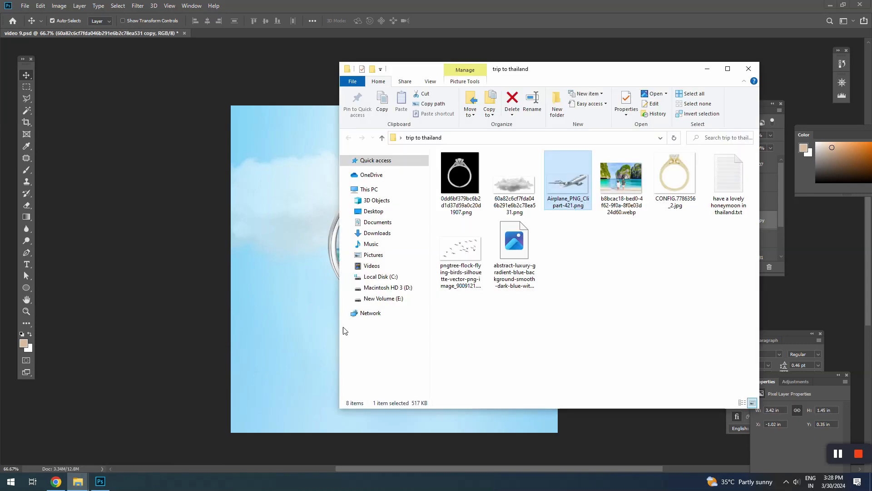
drag(459, 258, 290, 225)
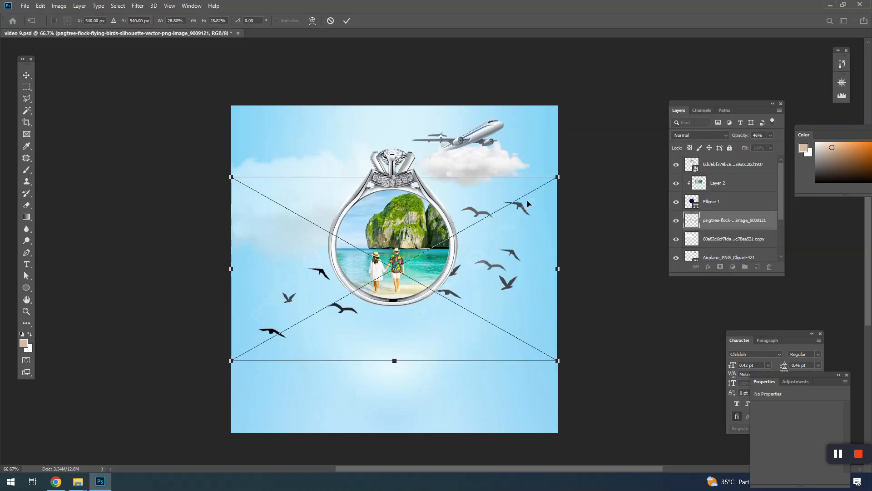
drag(555, 175, 310, 193)
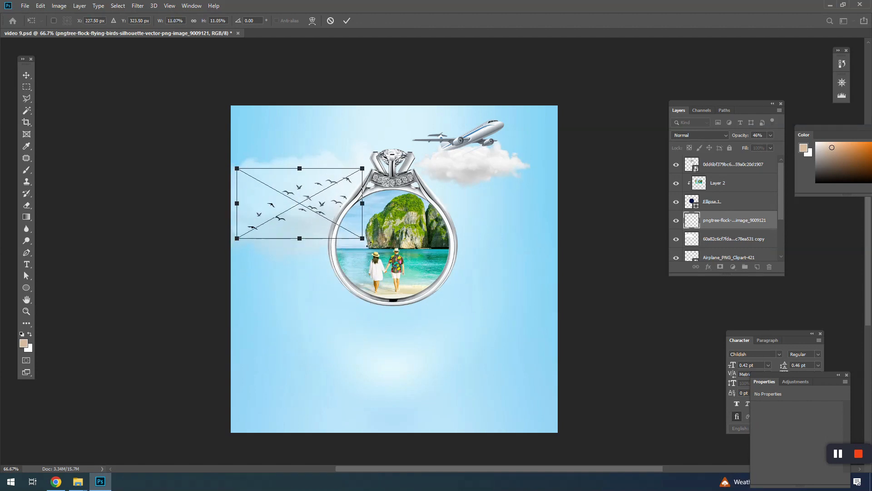
drag(363, 237, 333, 222)
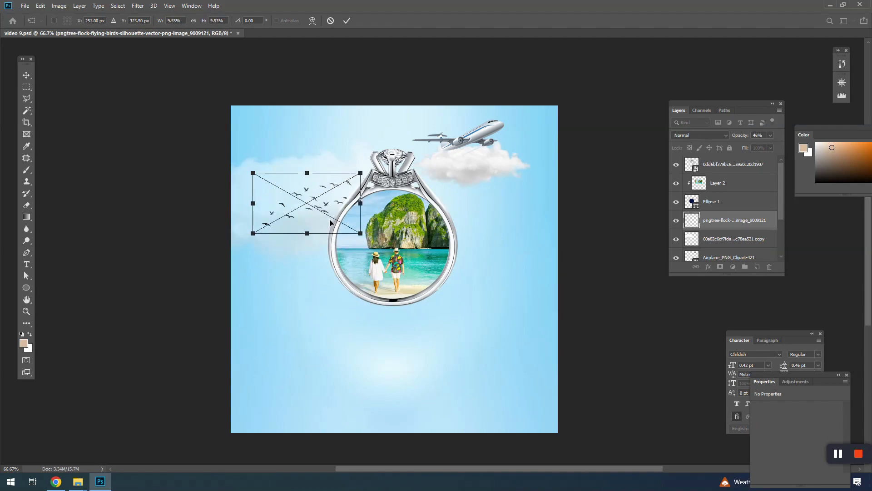
key(Return)
- Rasterize the birds layer and set the Eraser to the Hard Round brush
scroll(323, 224, up, 1)
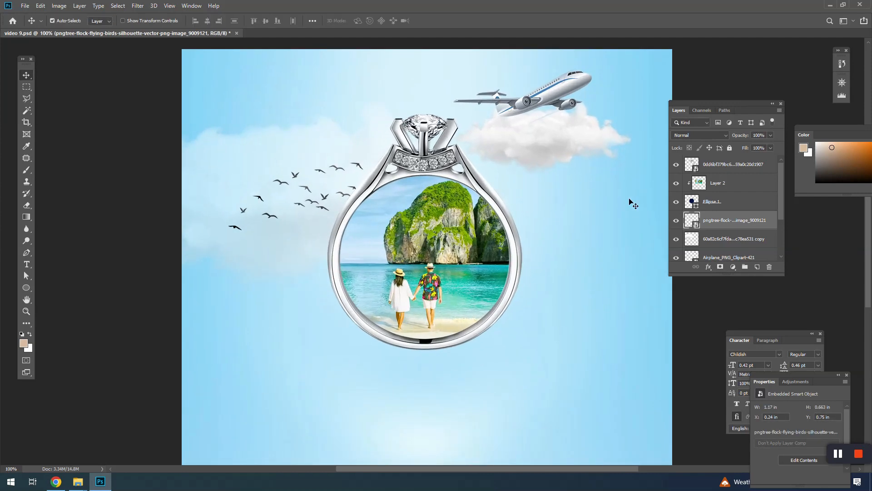
right_click(754, 221)
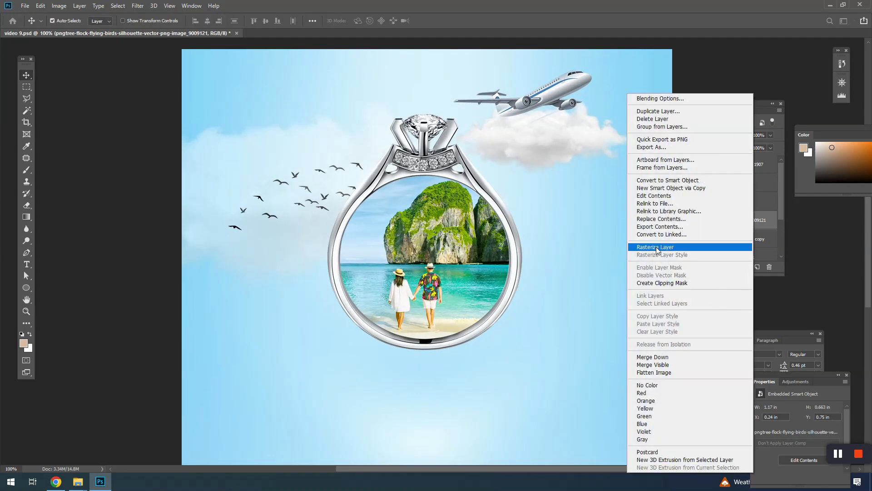
click(659, 247)
scroll(319, 201, up, 2)
scroll(320, 202, up, 1)
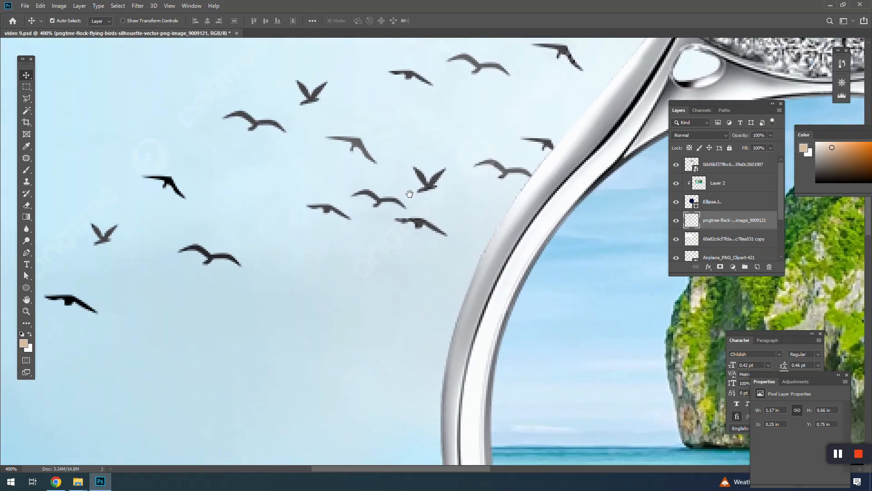
key(e)
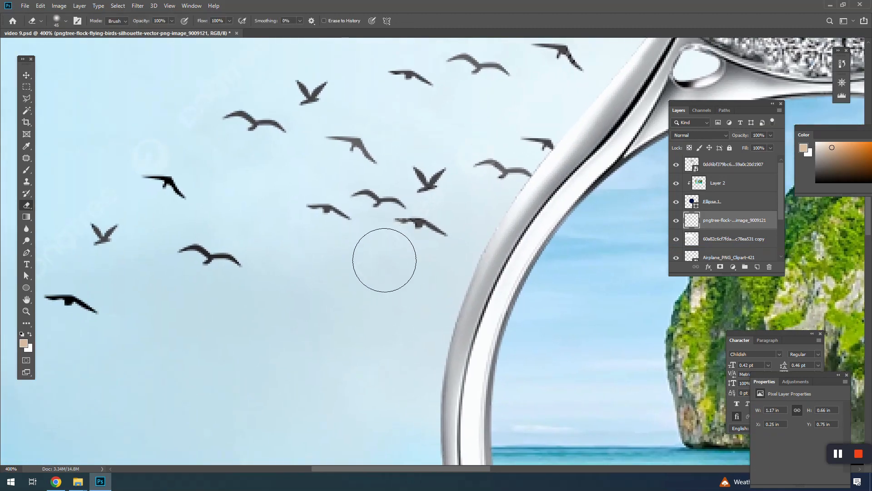
right_click(389, 251)
click(434, 380)
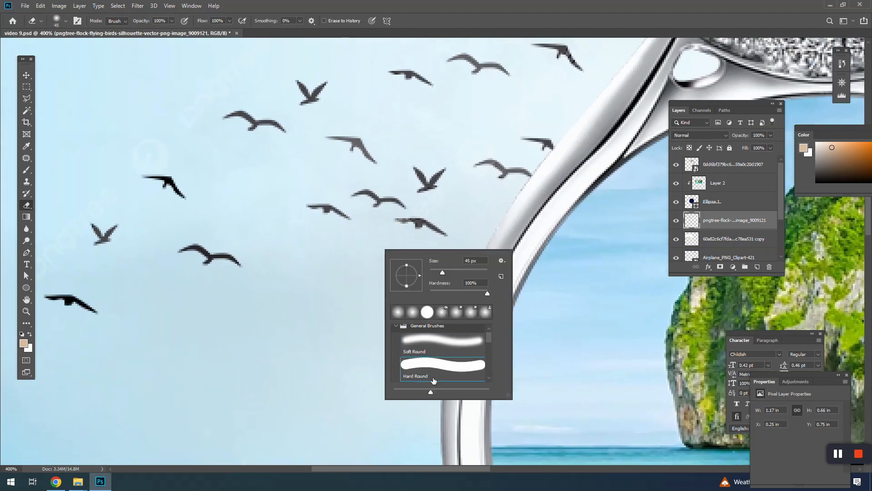
- Erase the faint watermark traces around the birds, reducing the Eraser size to 25 px between the birds
drag(168, 124, 115, 142)
key(space)
drag(179, 131, 355, 105)
right_click(366, 152)
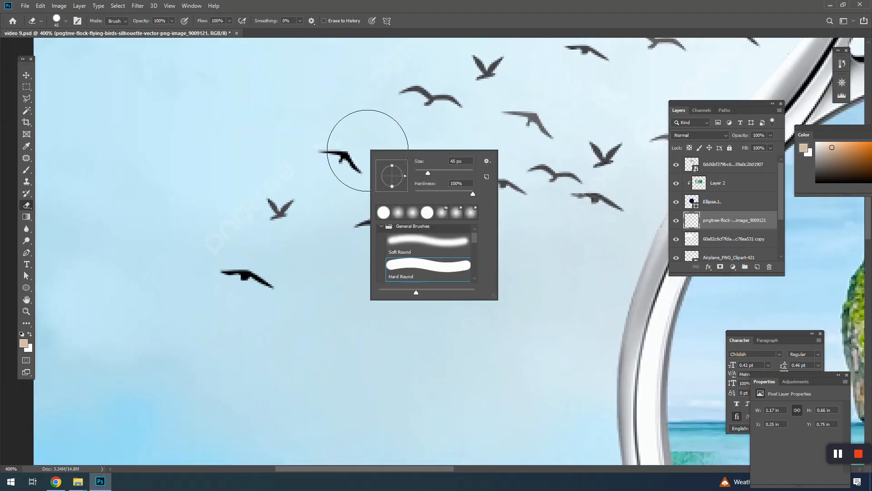
drag(428, 173, 134, 333)
click(267, 208)
key(space)
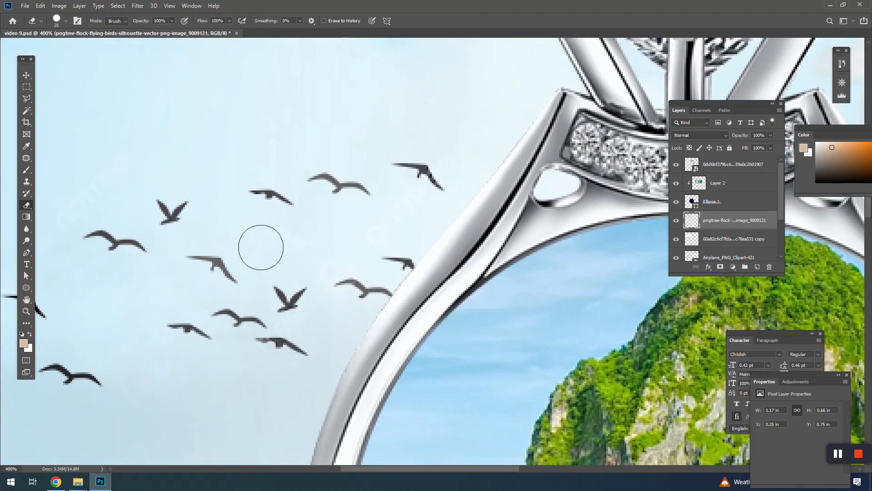
key(space)
drag(398, 189, 252, 289)
key(space)
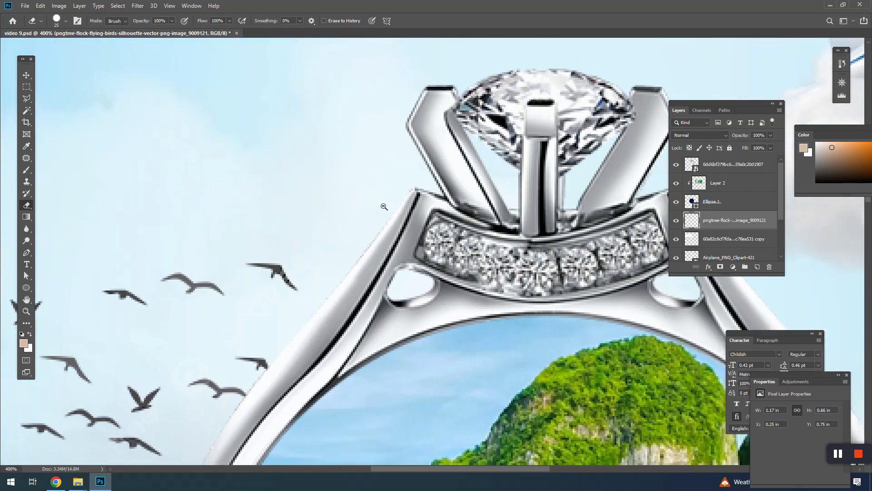
alt+click(384, 207)
alt+click(384, 208)
drag(336, 287, 448, 178)
alt+click(448, 180)
alt+click(449, 191)
drag(450, 216, 410, 165)
ctrl+click(413, 177)
- Raise the birds slightly to about Y 0.7 in, and save the document with Maximize Compatibility on
key(v)
drag(350, 222, 350, 214)
key(ctrl+minus)
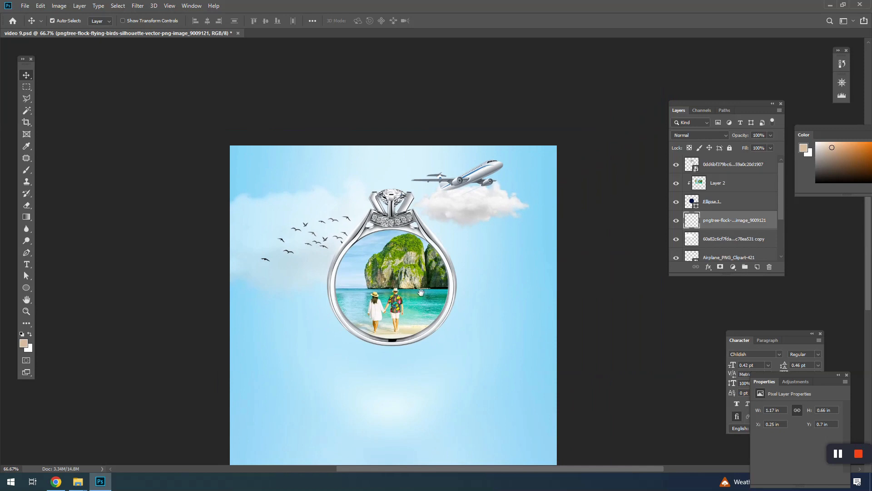
drag(421, 292, 457, 243)
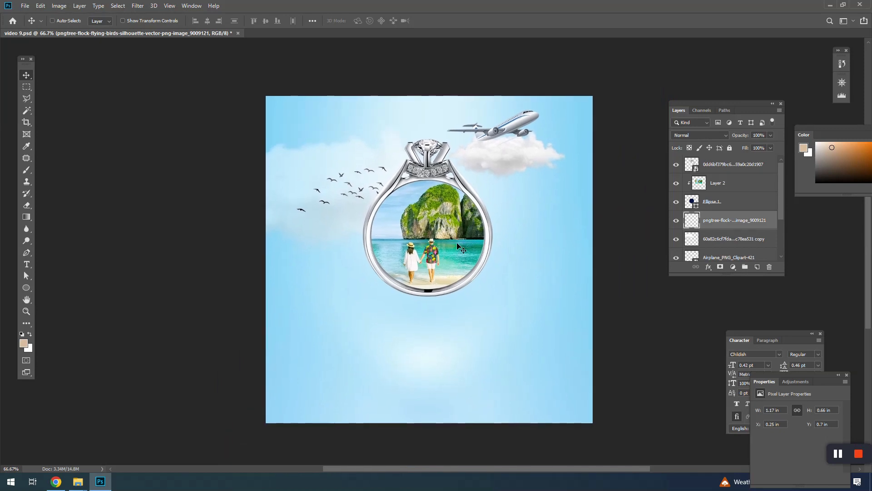
key(ctrl+s)
click(539, 150)
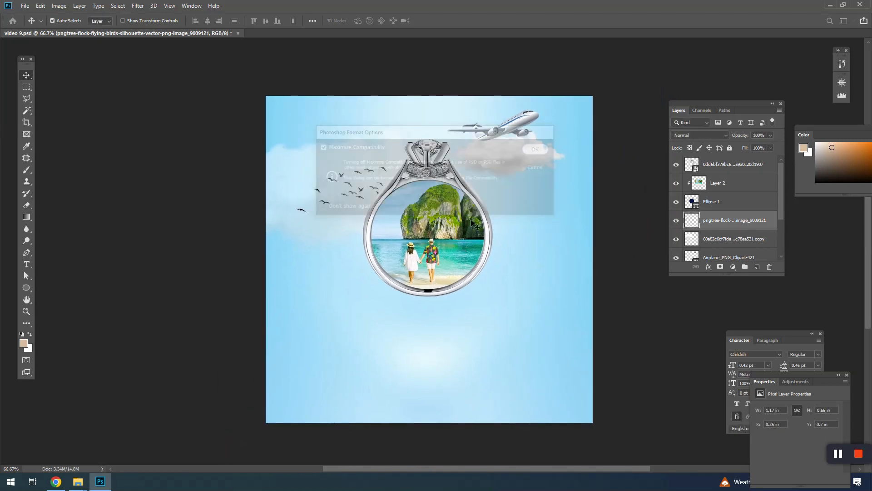
- Open "have a lovely honeymoon in thailand.txt" from the trip to thailand folder and copy "have a lovely honeymoon in"
mouse_move(92, 473)
click(33, 443)
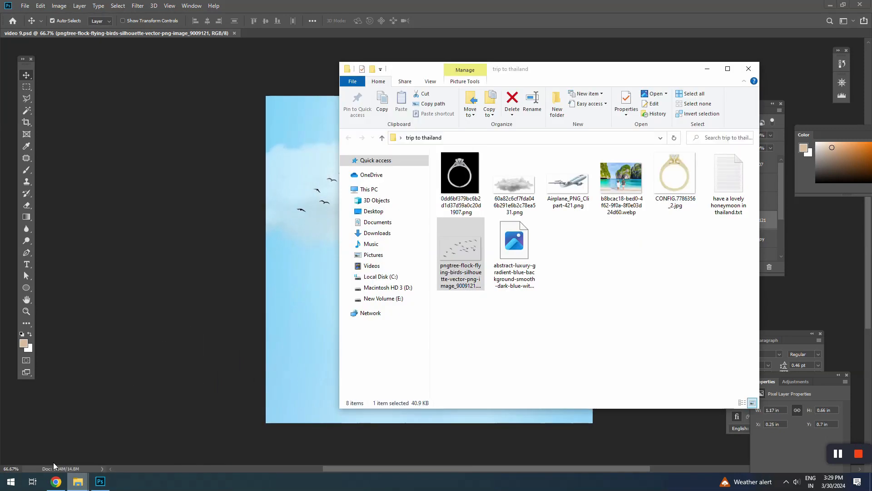
double_click(722, 205)
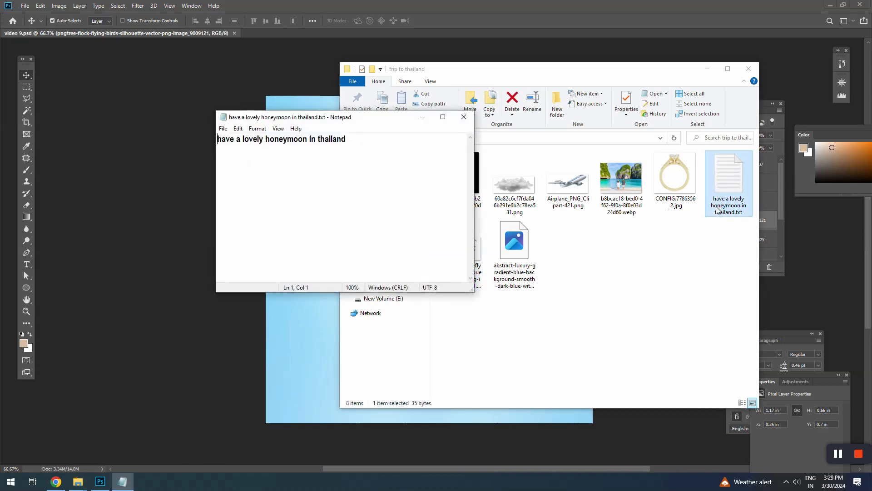
drag(376, 125, 637, 226)
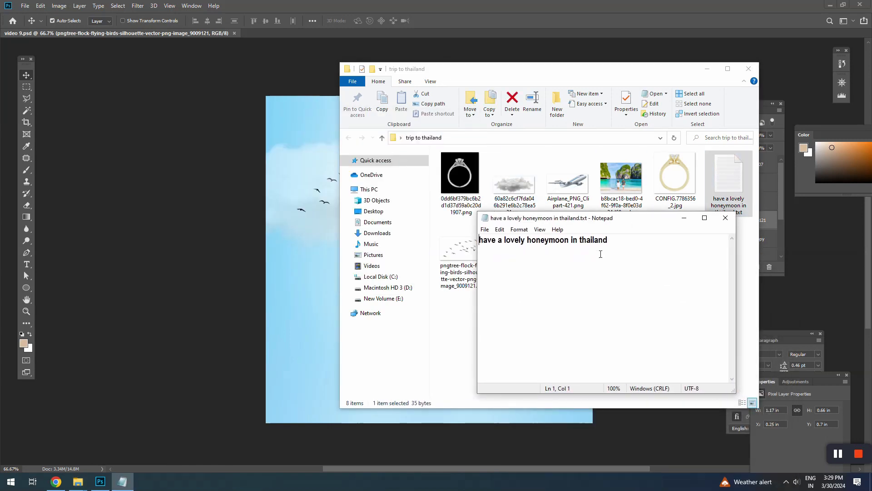
drag(577, 242, 462, 238)
key(ctrl+c)
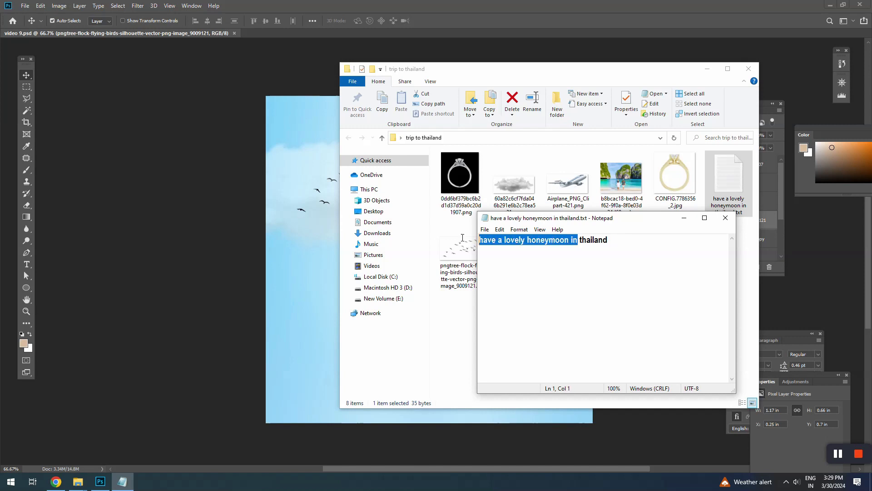
- Back in Photoshop, add the copied line as a text layer centred below the ring, scaled to about 14.03 pt
click(451, 18)
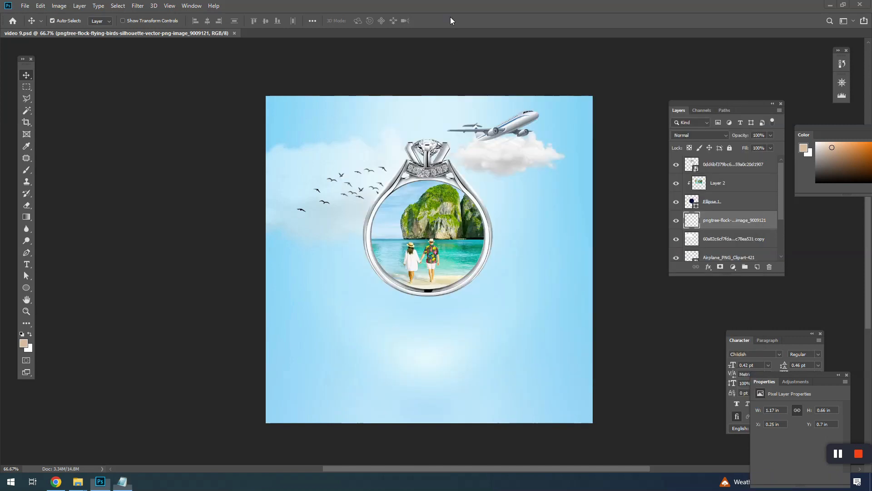
click(26, 265)
click(369, 330)
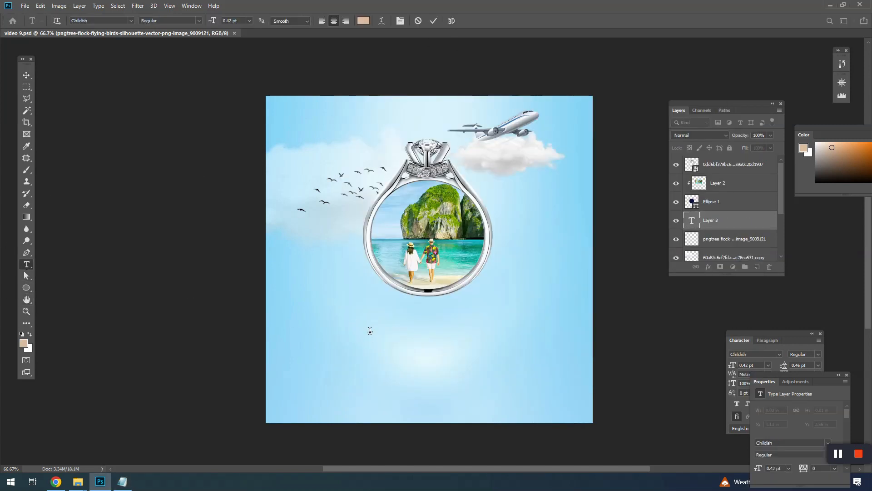
key(ctrl+v)
key(ctrl+t)
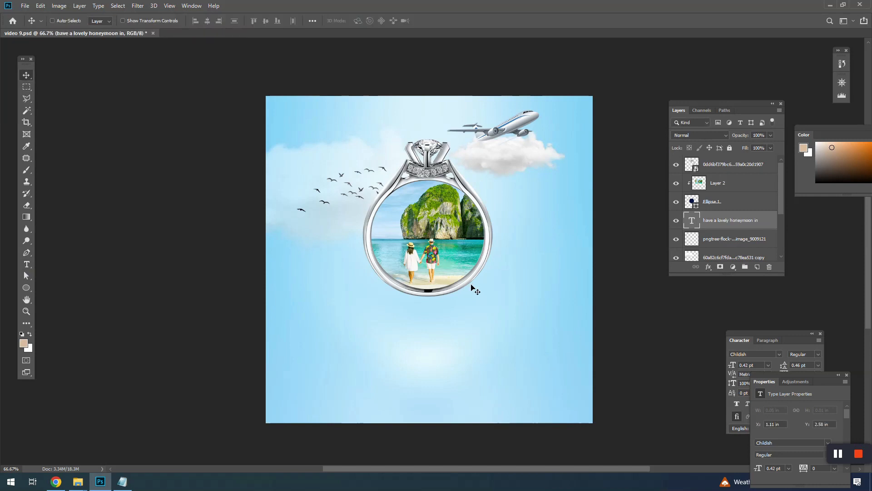
drag(371, 329, 519, 312)
key(Return)
- Duplicate the text line directly below itself, and copy the word "thailand" from the Notepad file
alt+drag(422, 329, 421, 362)
click(122, 481)
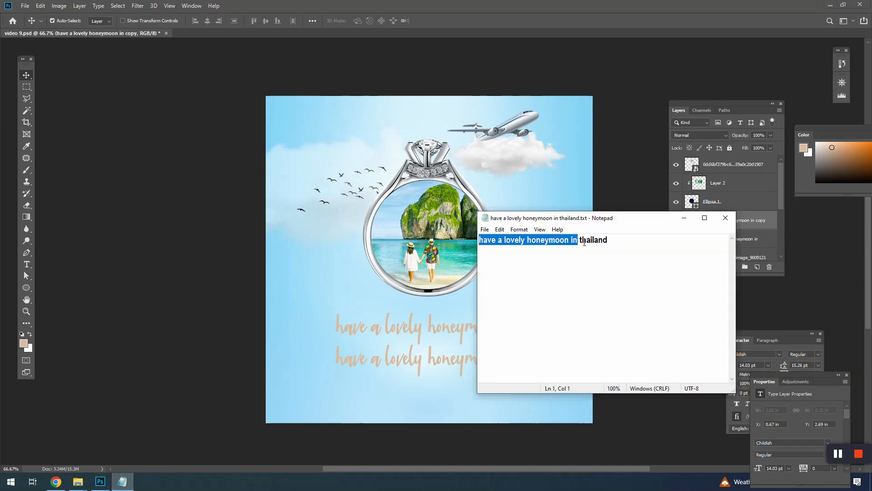
click(606, 240)
double_click(606, 240)
key(ctrl+c)
click(472, 55)
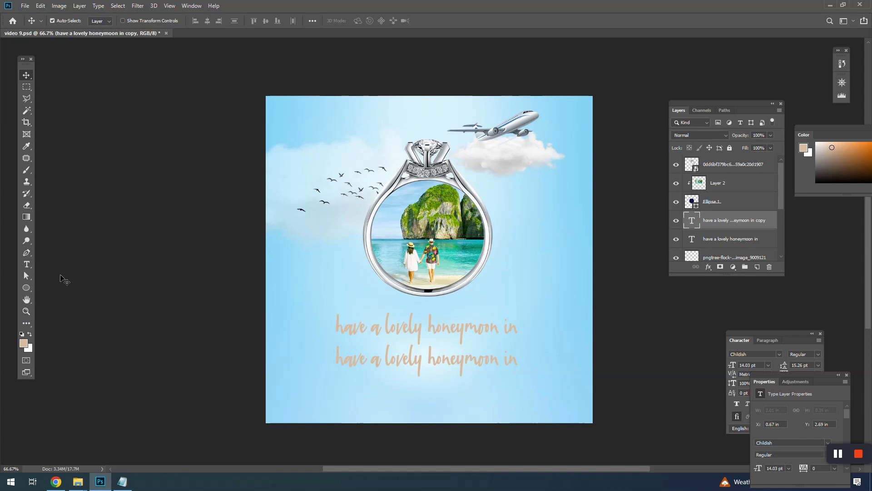
- Replace the lower line's text with the copied word and capitalize it as "Thailand"
click(26, 264)
click(428, 366)
key(ctrl+a)
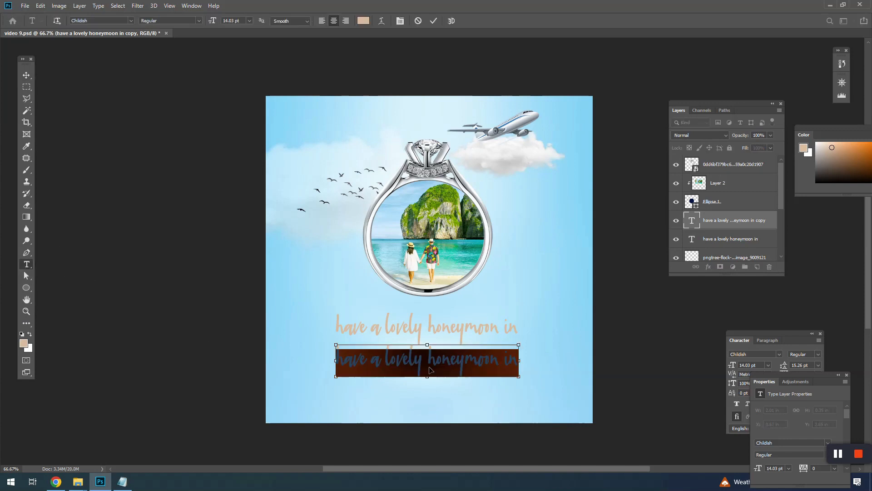
key(ctrl+v)
drag(403, 357, 377, 354)
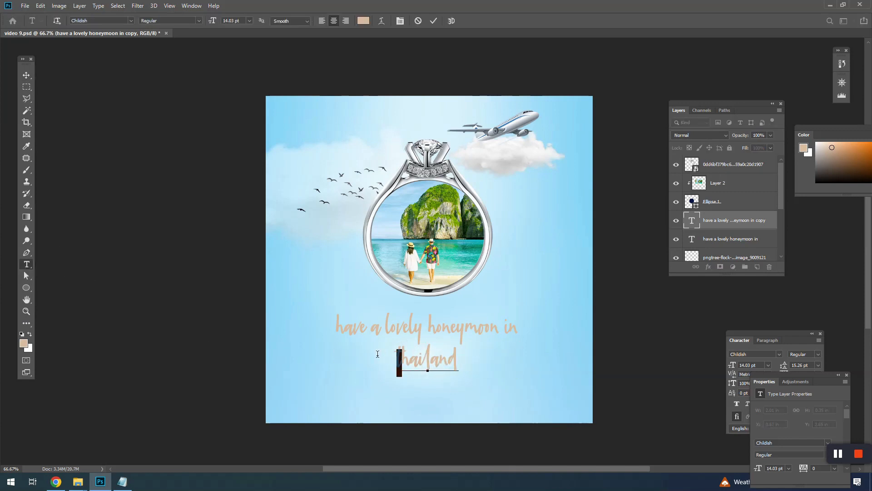
text(T)
click(27, 75)
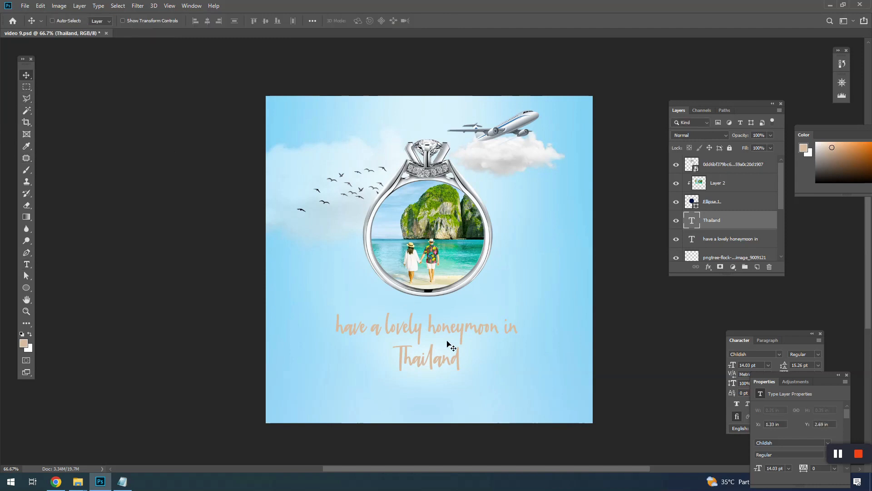
- Enlarge the "Thailand" text to about 22.72 pt and lower it slightly beneath the first line
key(ctrl+t)
drag(460, 373, 481, 383)
drag(456, 349, 455, 375)
key(Return)
- Change the text color of "Thailand" to a strong red
key(t)
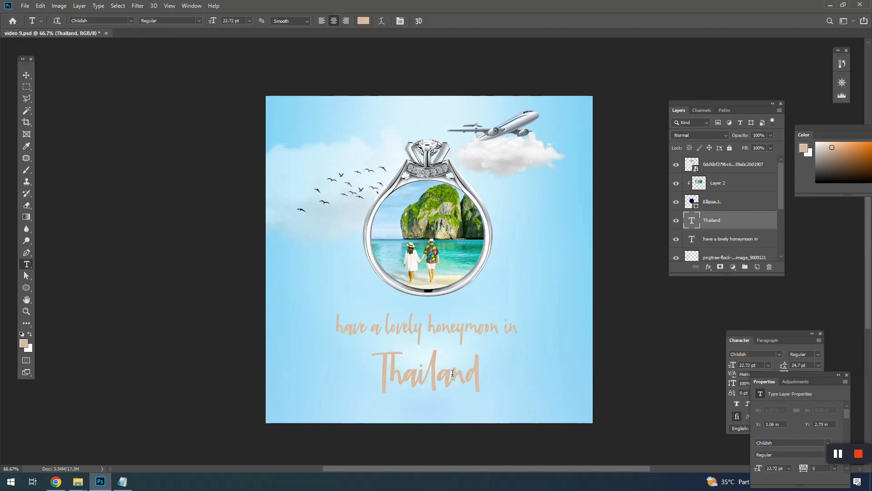
double_click(453, 373)
click(363, 22)
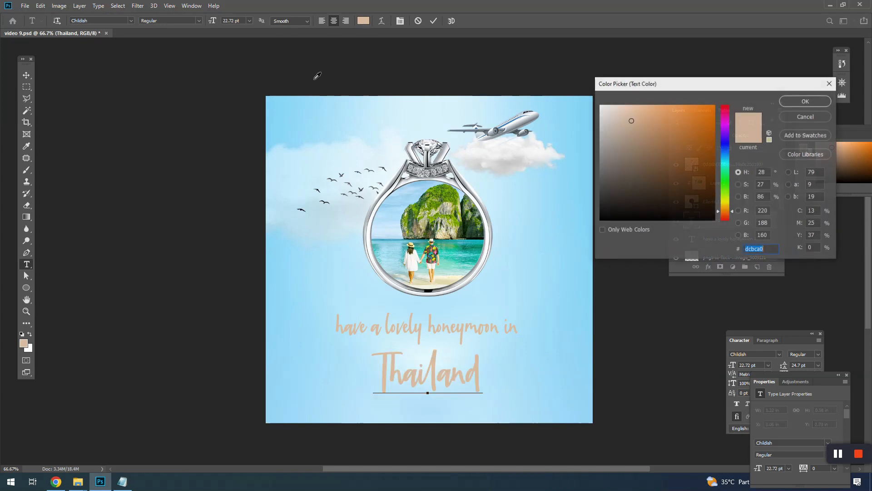
drag(727, 205, 726, 219)
click(708, 121)
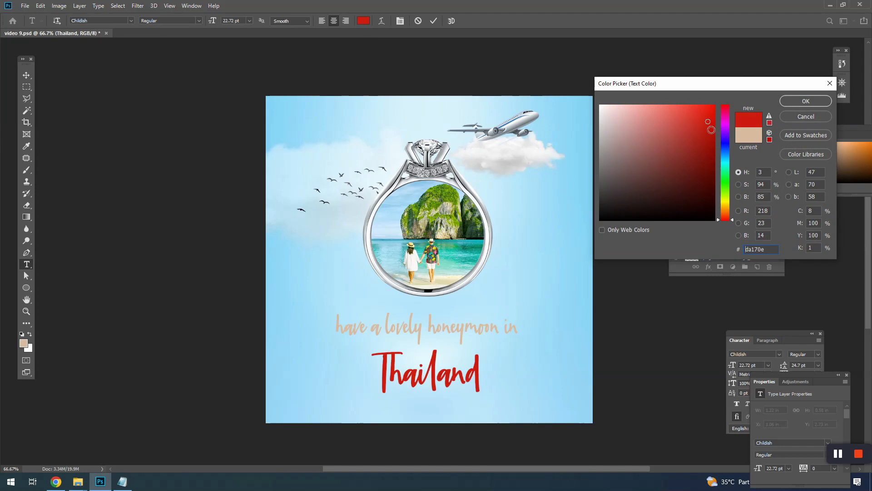
click(805, 101)
- Scale the red "Thailand" text down to about 18.97 pt around its centre
click(32, 75)
key(ctrl+t)
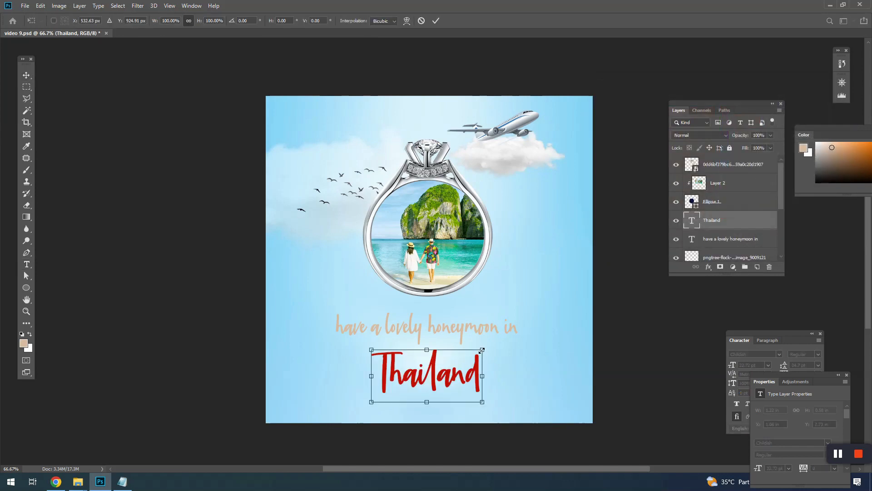
drag(484, 348, 473, 353)
- Capitalize the first letter of the upper line so it reads "Have a lovely honeymoon in"
key(t)
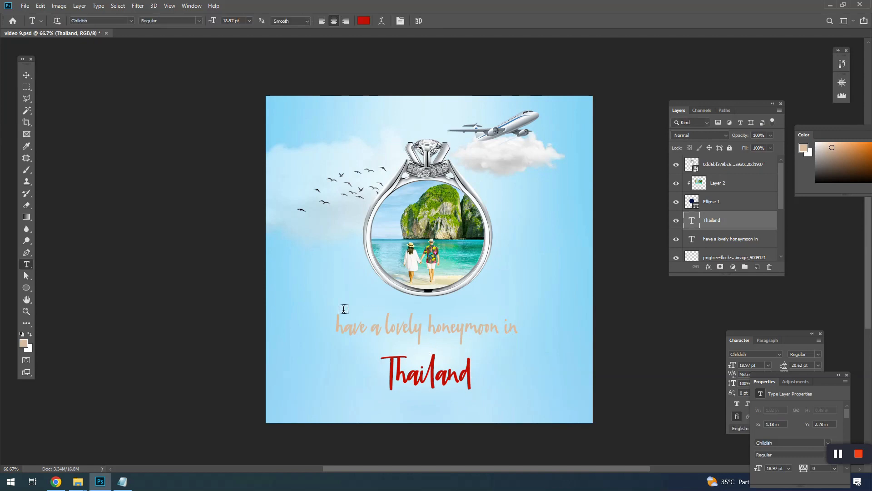
click(339, 324)
drag(339, 323, 334, 326)
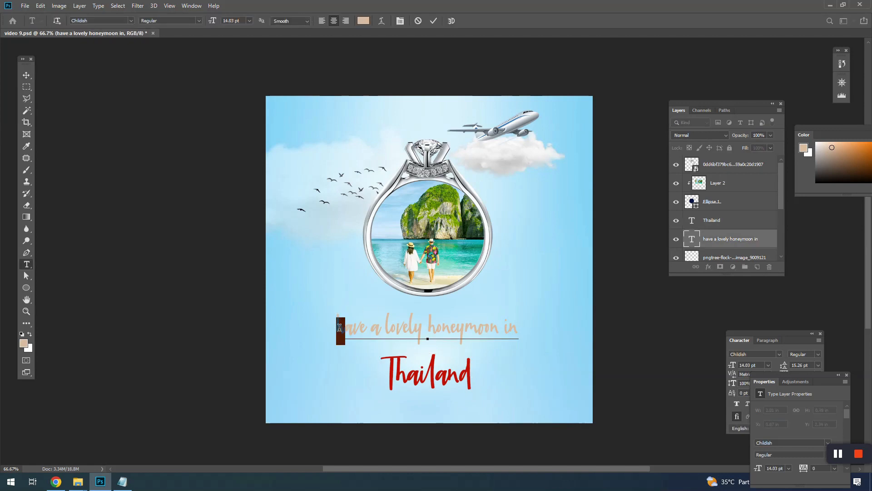
text(H)
- Recolor the word "Have" in the upper text line to dark blue, about #0b3486
double_click(368, 329)
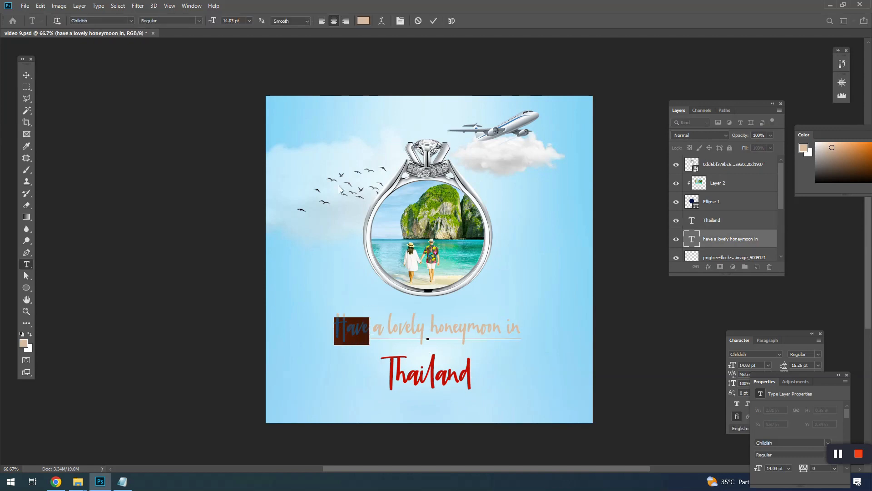
click(363, 20)
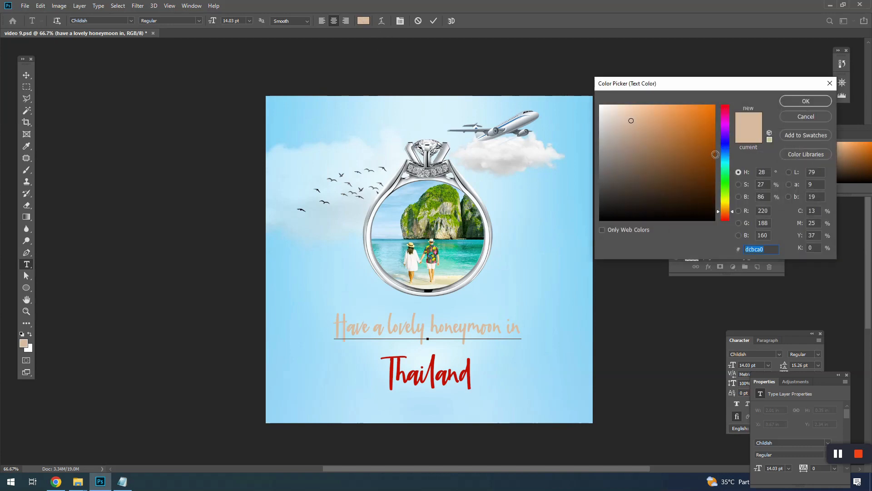
click(726, 149)
click(705, 153)
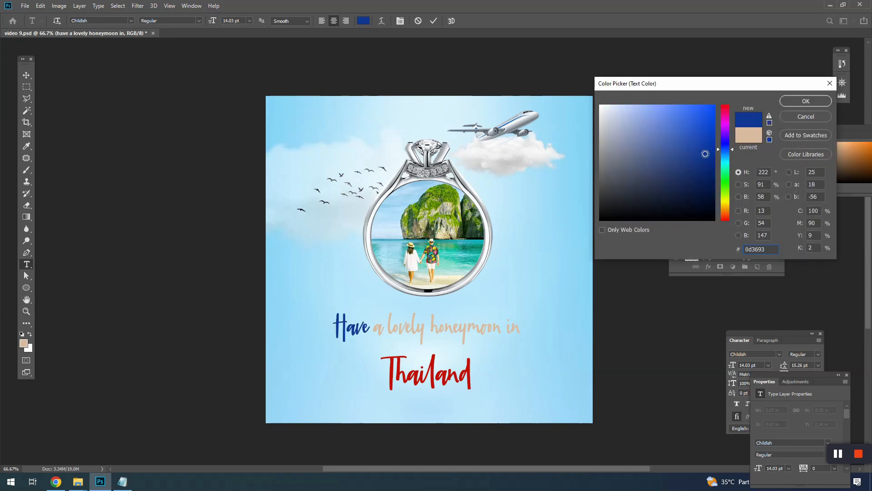
drag(705, 163, 704, 160)
click(792, 103)
- Recolor the word "a" in the upper line with the dark blue #0b3486 sampled from "Have"
click(431, 328)
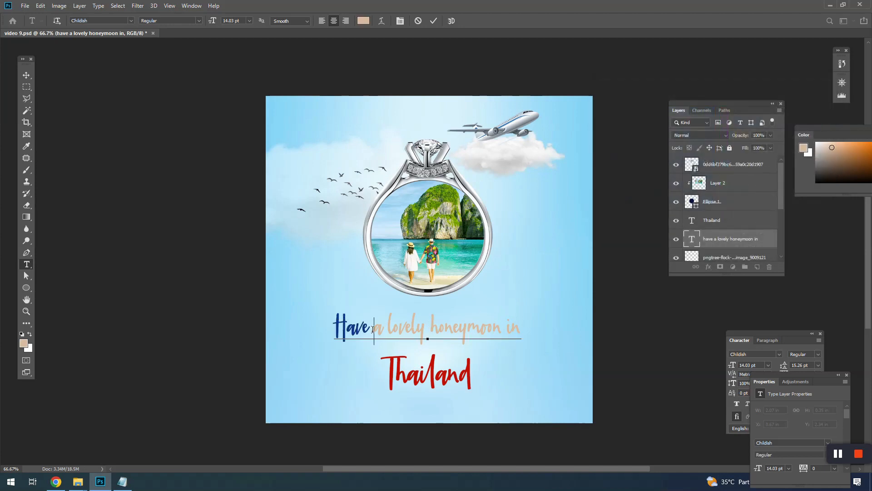
drag(373, 329, 389, 328)
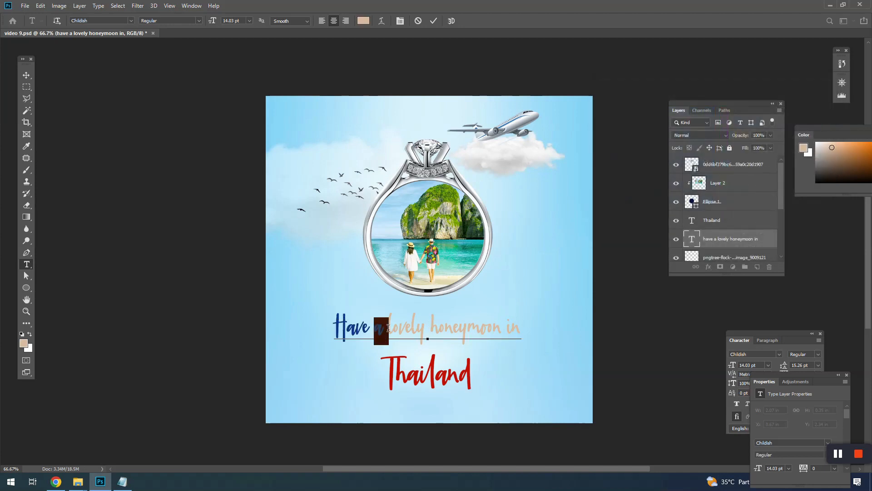
click(363, 20)
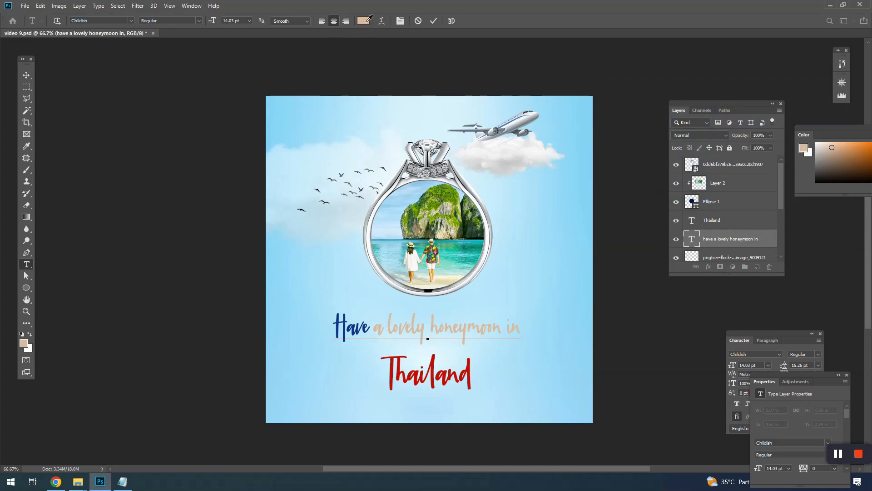
click(359, 323)
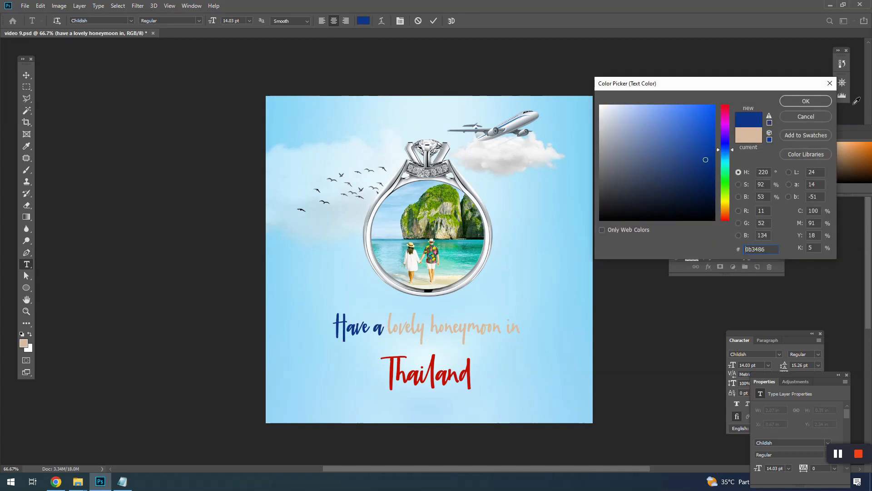
click(806, 101)
- Capitalize the first letters of "Lovely" and "Honeymoon" in the upper text line
drag(383, 328, 437, 327)
text(L)
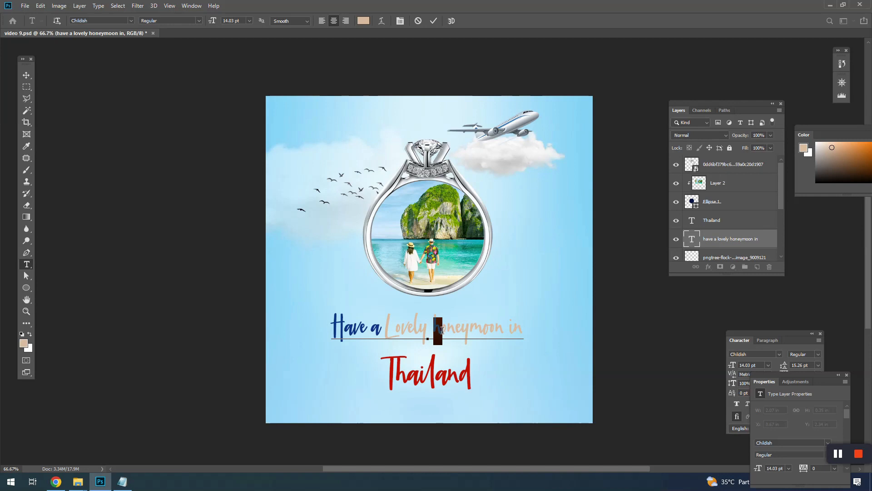
text(H)
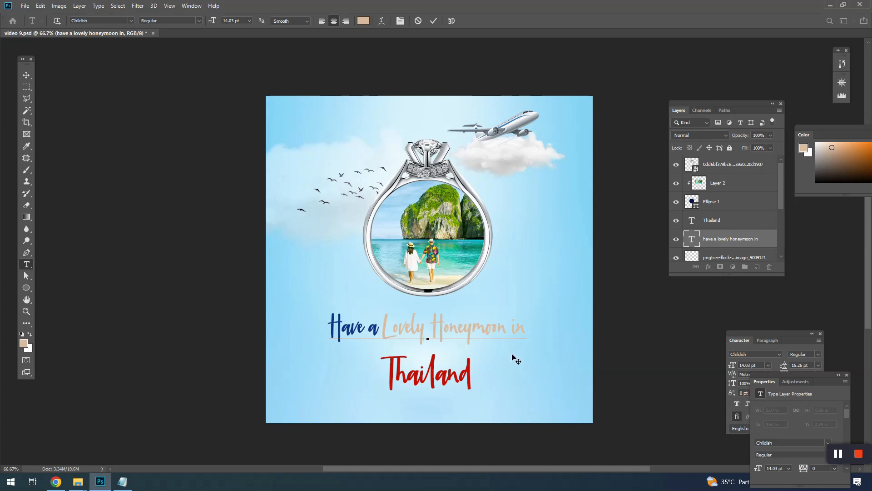
- Recolor "Lovely Honeymoon" with the red #cf0c02 sampled from the "Thailand" text
drag(504, 333, 395, 324)
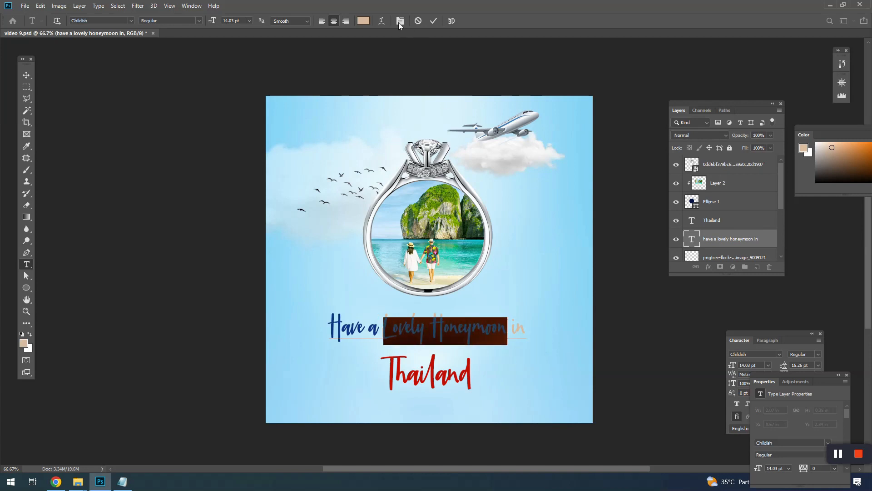
click(363, 21)
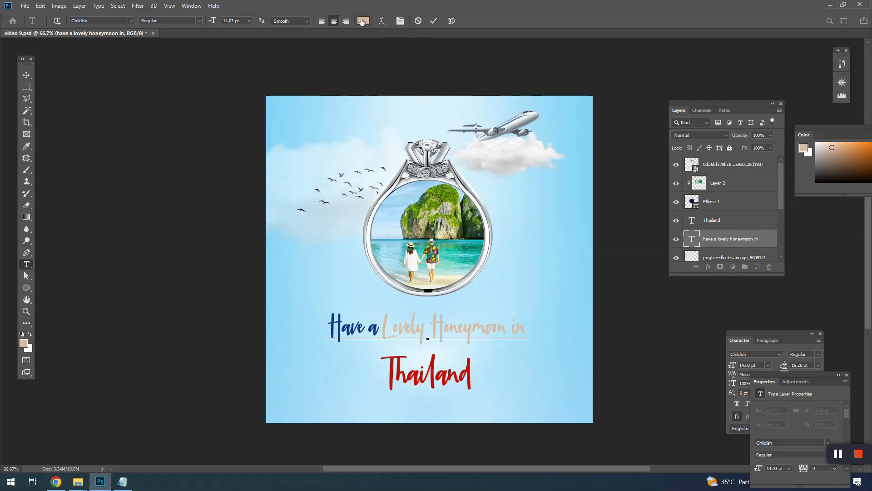
click(433, 359)
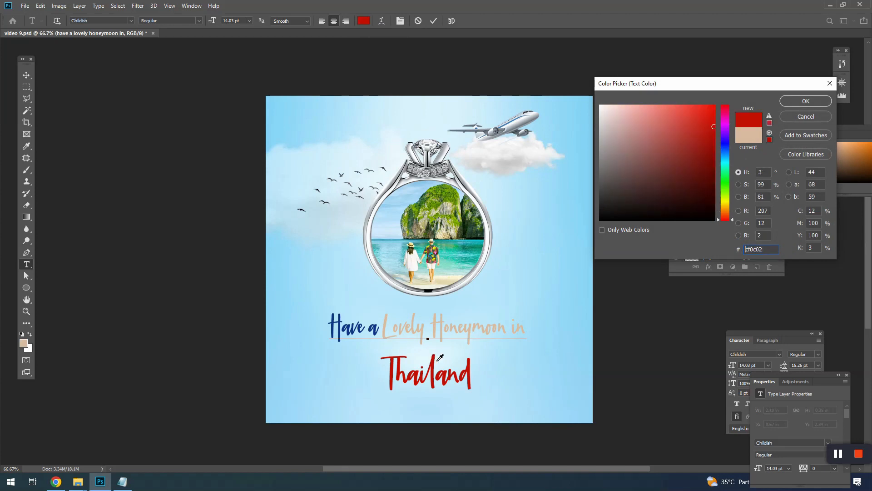
click(800, 100)
- Recolor the word "in" with the dark blue #0b3486 sampled from "Have"
drag(508, 329, 559, 327)
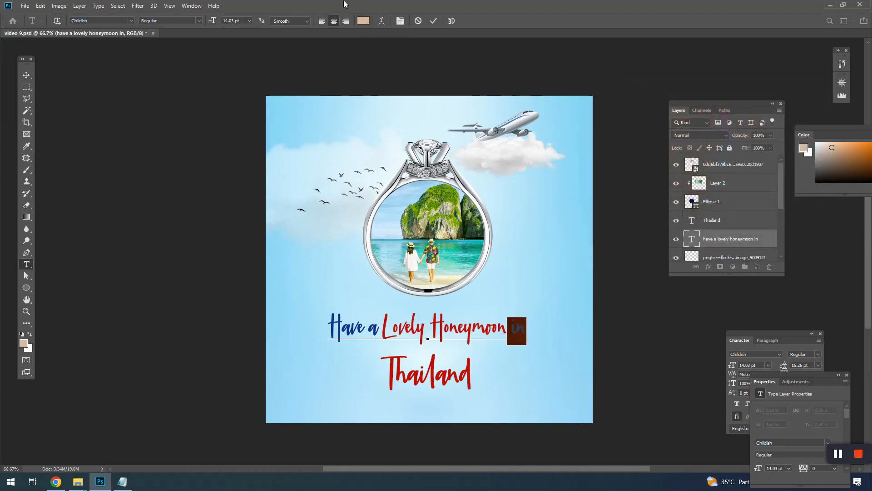
click(363, 20)
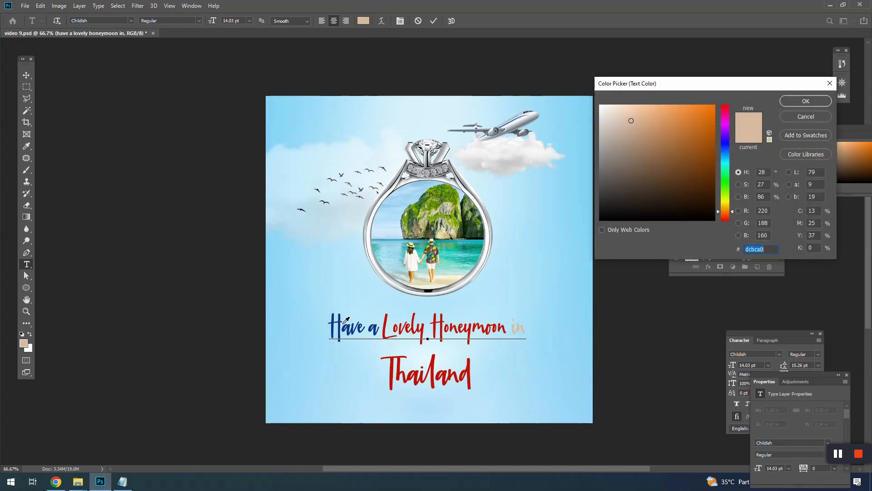
click(353, 322)
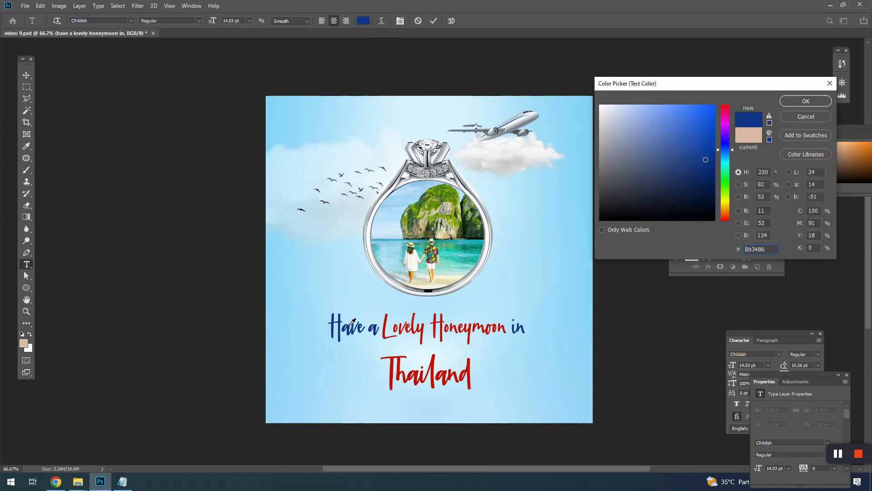
click(805, 101)
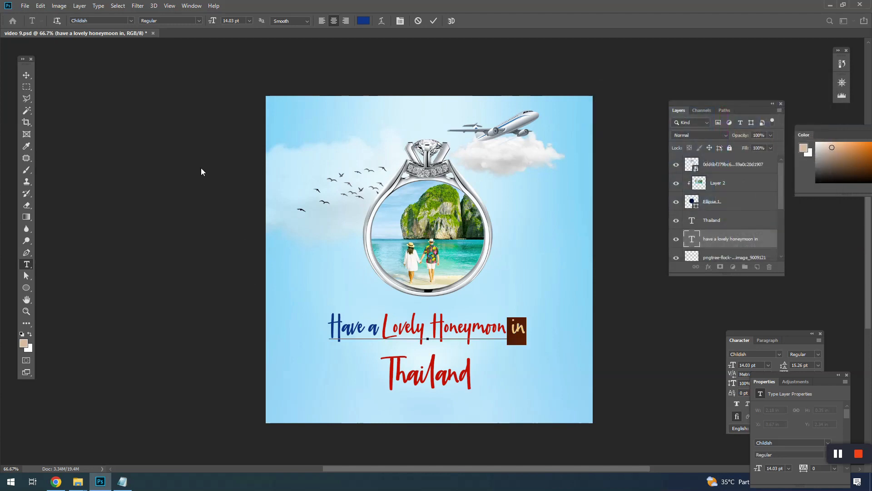
- Move both the "Thailand" text and the "Have a Lovely Honeymoon in" line slightly lower on the poster
click(26, 74)
drag(438, 374, 438, 381)
drag(453, 335, 485, 337)
- Move the ring, its beach photo and the clipping ellipse together down about 50 px, closer to the text
click(415, 272)
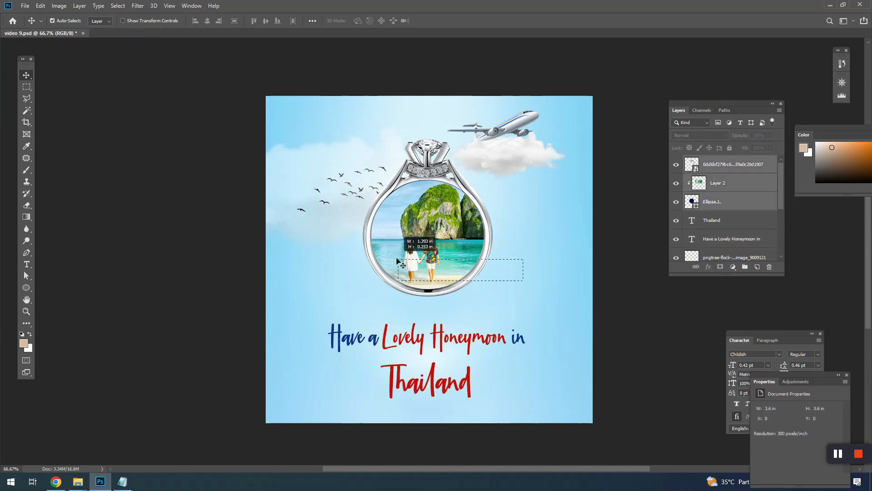
key(shift+Down)
key(shift+Down)
key(shift+Down)
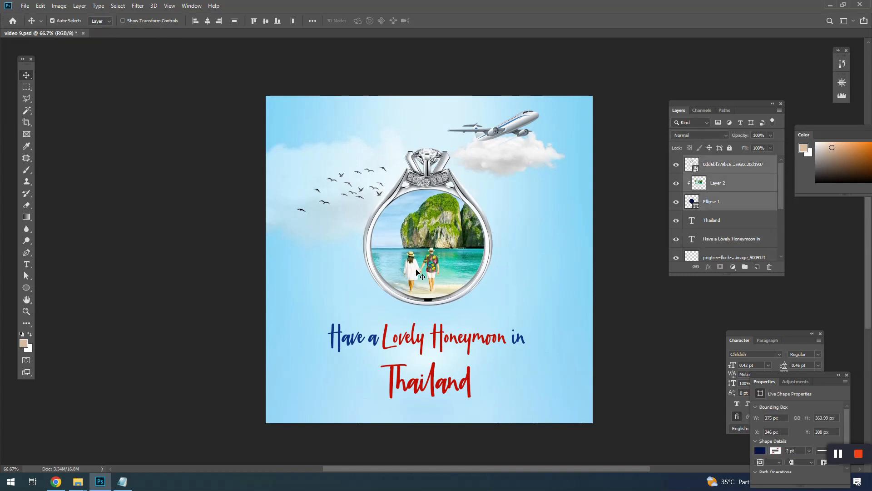
key(shift+Down)
key(shift+Down)
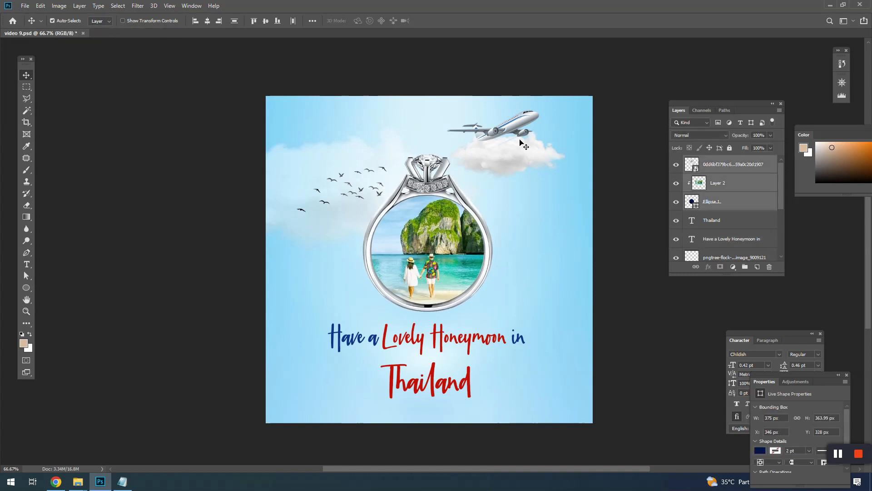
- Move the airplane and the cloud beneath it together down about 30 px
click(518, 117)
key(shift+Down)
key(shift+Down)
key(shift+Down)
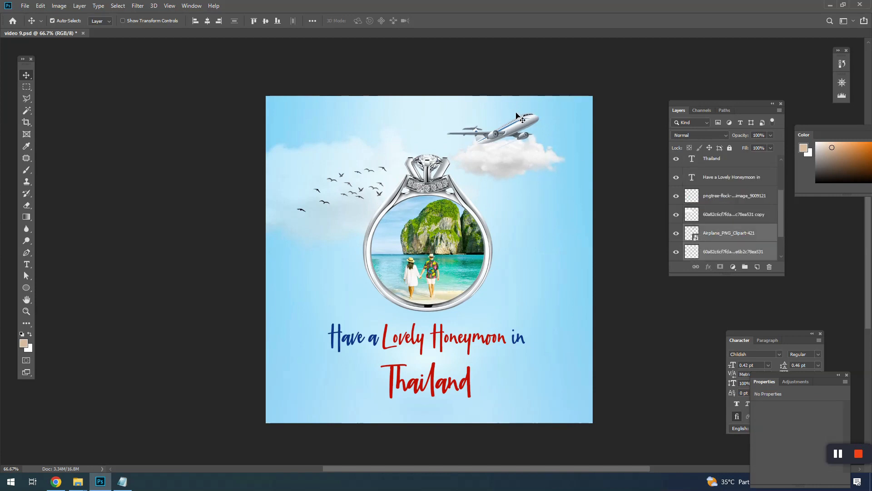
key(shift+Down)
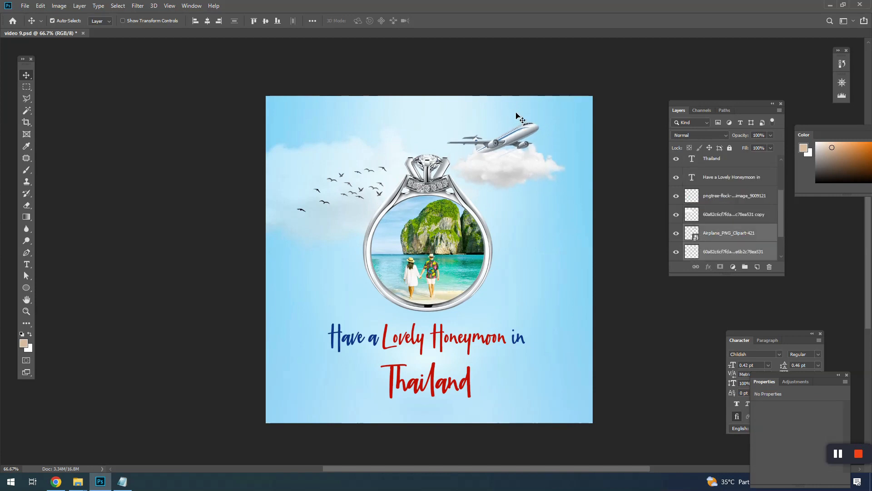
key(shift+Up)
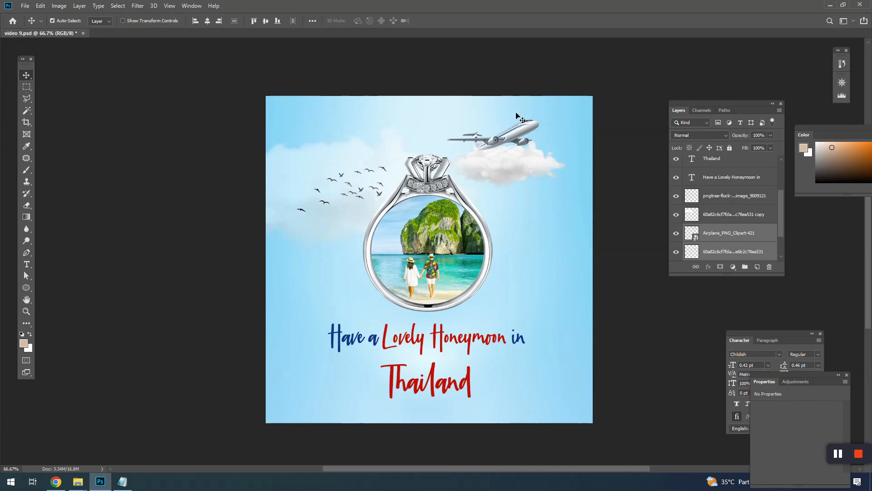
- Move the bird flock and the cloud behind it up about 50 px
drag(327, 130, 343, 203)
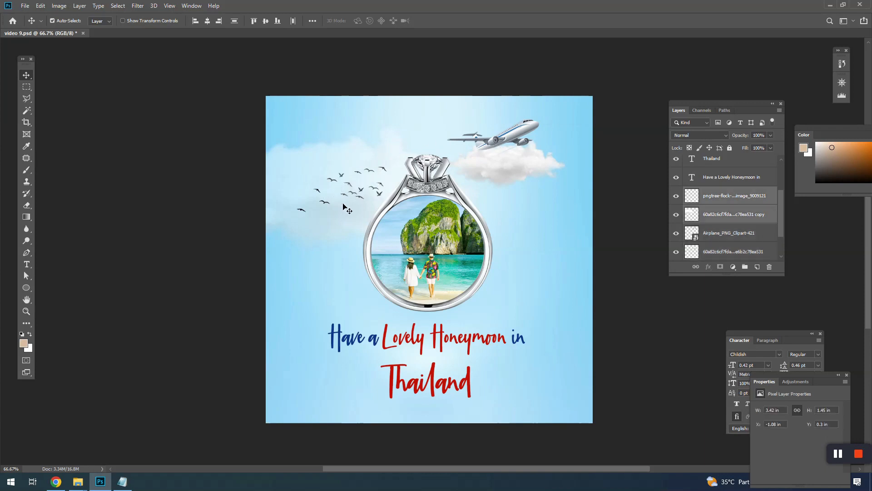
key(shift+Up)
key(shift+Up)
key(shift+Up)
key(shift+Up)
key(shift+Up)
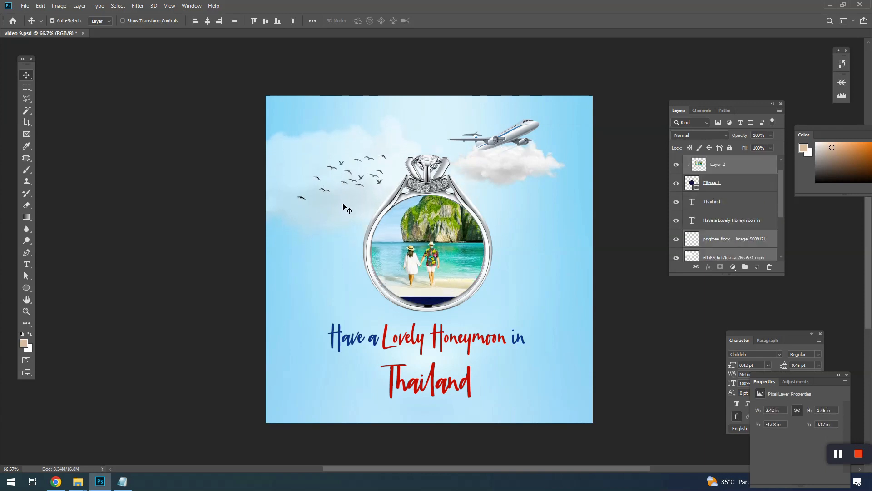
- Lower the beach couple photo inside the ring so it fills the circle down to its lower edge
click(306, 270)
drag(444, 251, 444, 264)
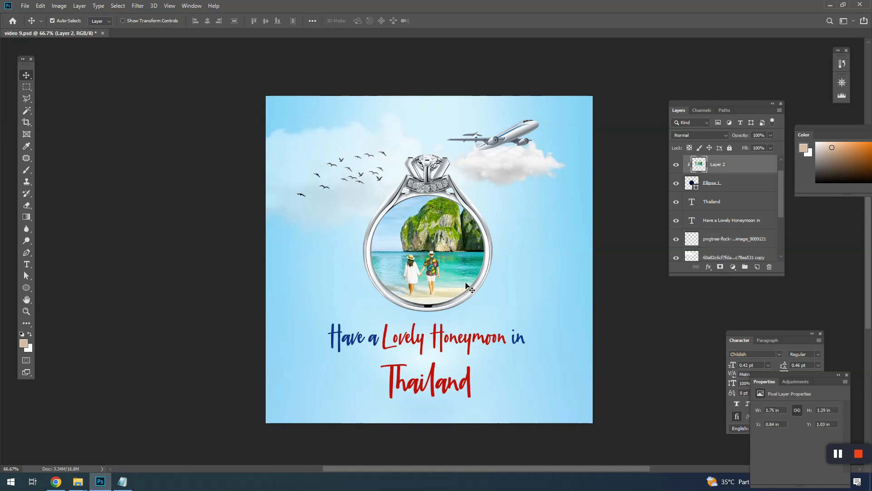
key(shift+Down)
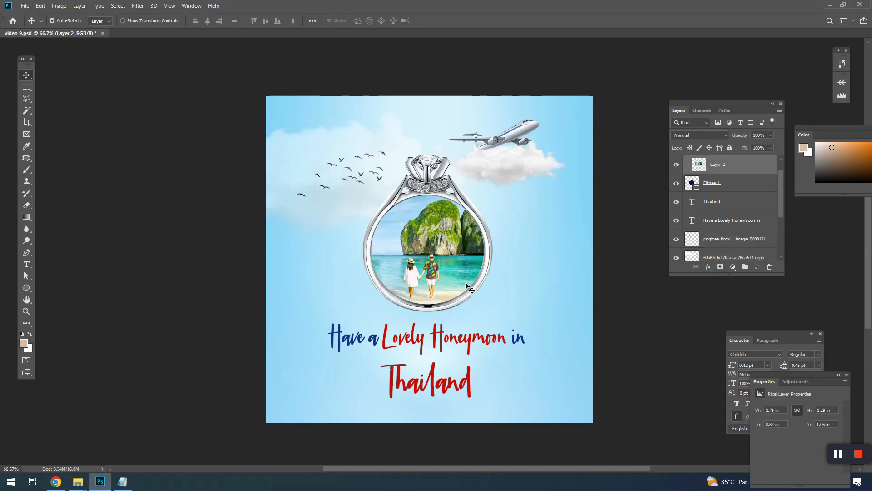
- Scale both text lines together down to about 78% around their common centre
click(541, 361)
click(462, 383)
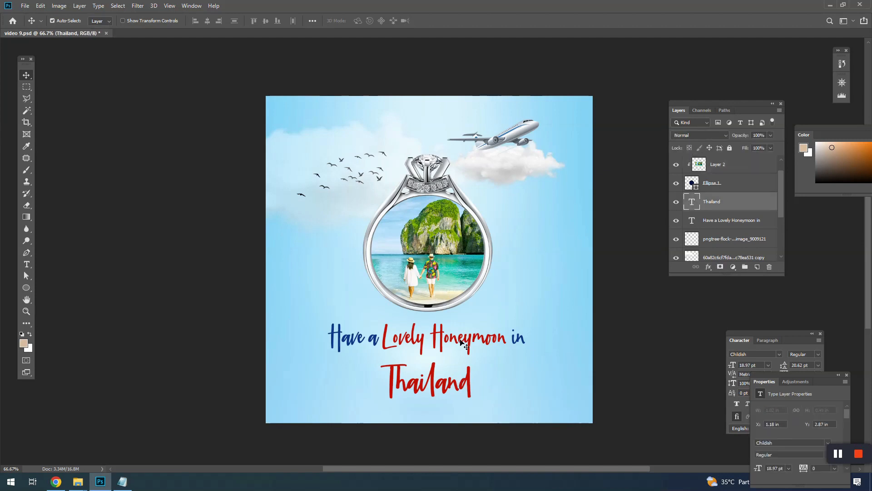
shift+click(464, 344)
key(ctrl+t)
drag(524, 323, 501, 327)
key(alt+shift)
key(Return)
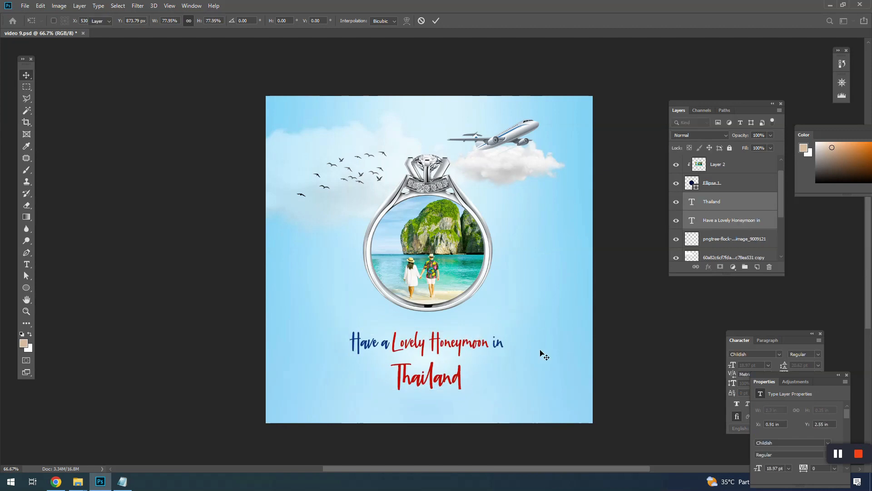
- Enlarge the "Thailand" text around its centre to about 20.48 pt
click(542, 354)
click(454, 385)
key(ctrl+t)
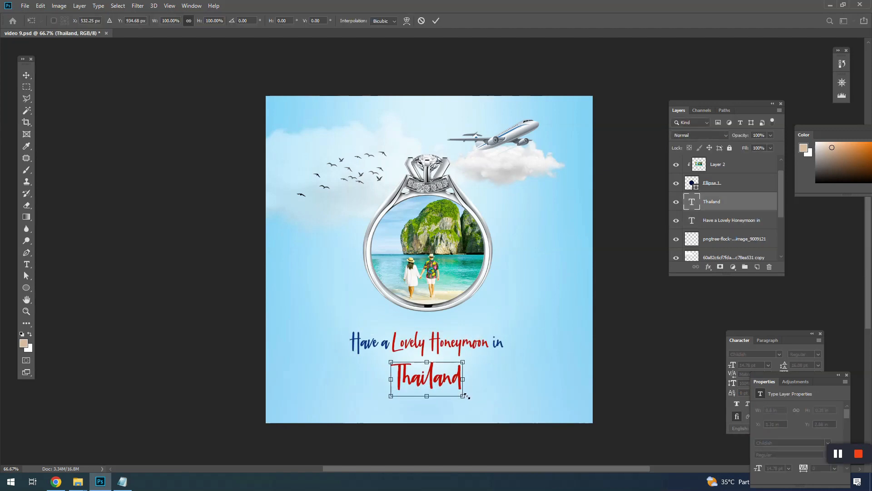
drag(465, 396, 484, 403)
key(Return)
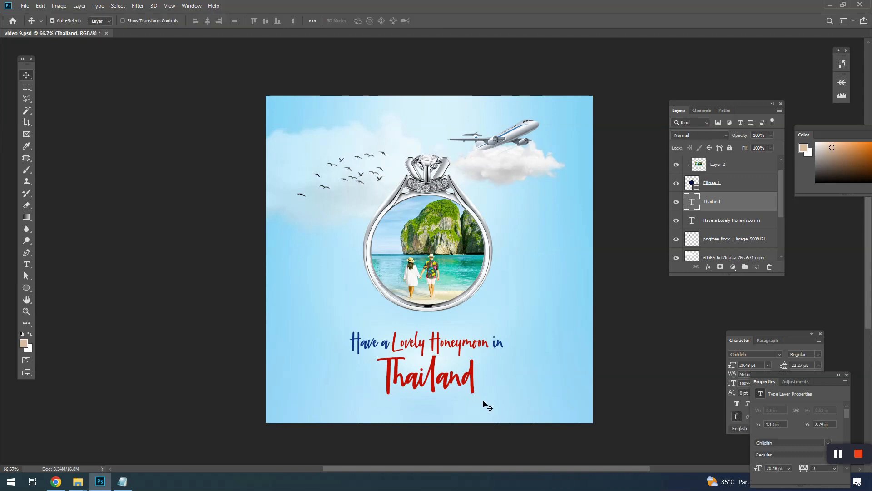
- Try tilting the "Have a Lovely Honeymoon in" line counterclockwise and nudging it up, and undo both changes
click(486, 352)
key(ctrl+t)
drag(513, 358, 509, 339)
key(Return)
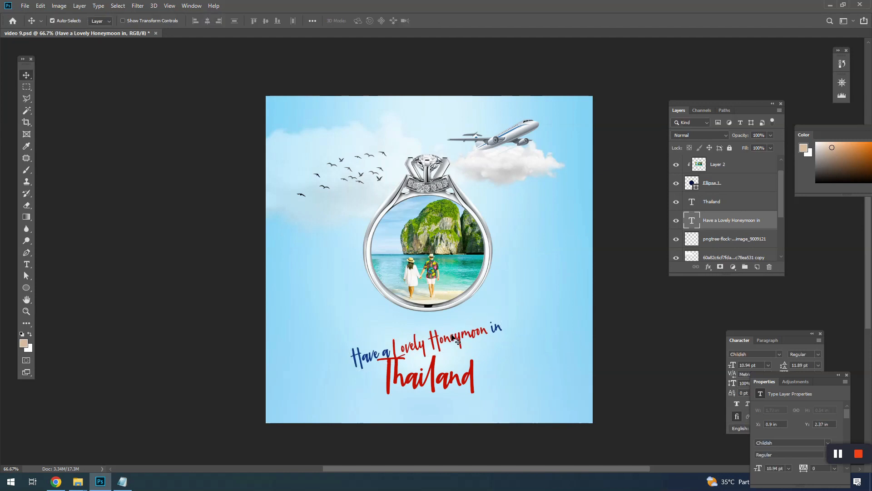
drag(453, 338, 452, 333)
key(ctrl+z)
key(ctrl+z)
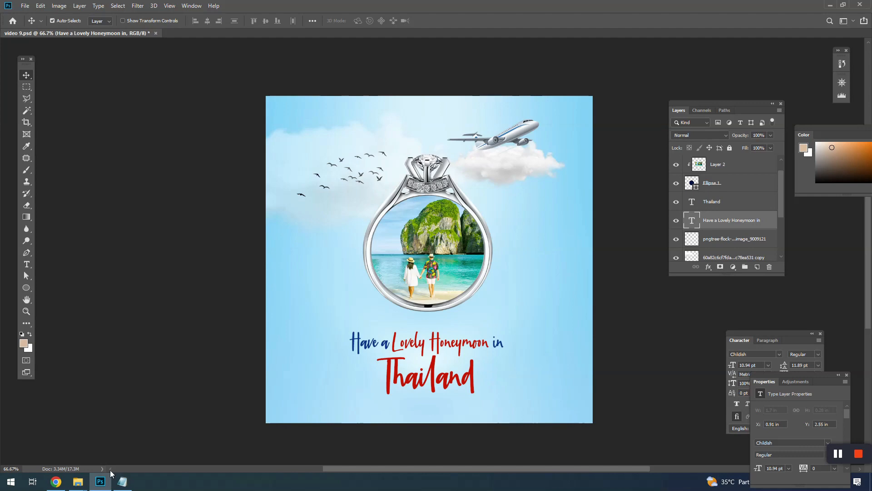
- Switch to Chrome and open the Freepik website in a new tab
click(56, 481)
click(348, 10)
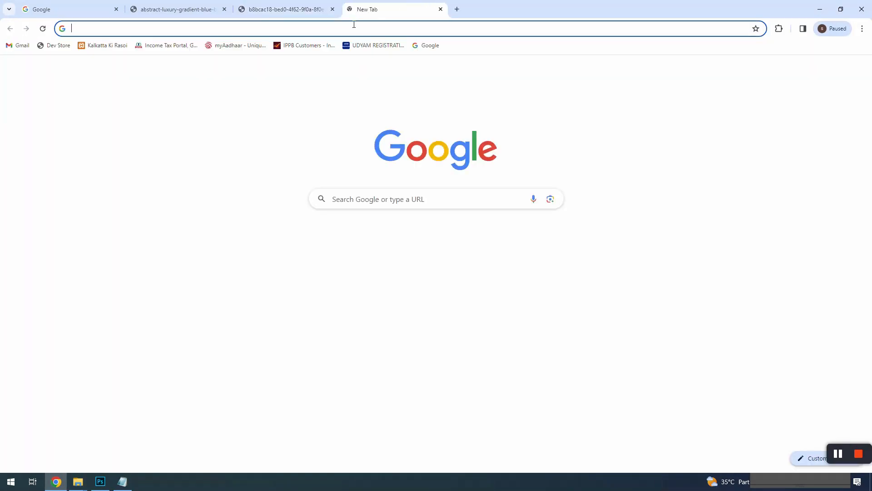
click(352, 23)
text(free)
key(Return)
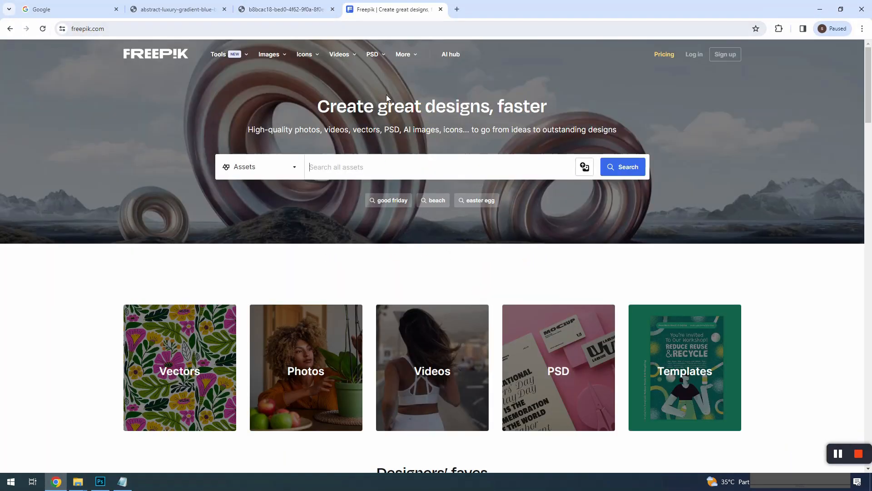
- Search Freepik for "flying heart" and open the pink "Watercolor hearts" vector from the results
text(flying)
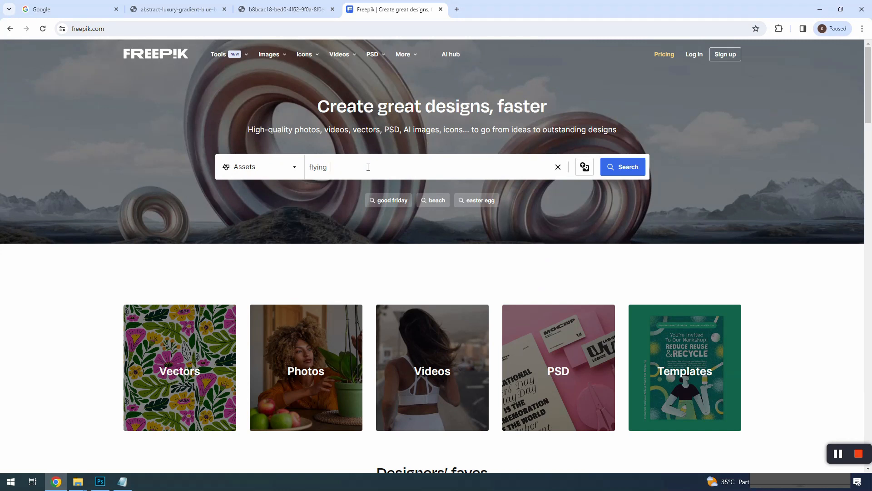
text(heart)
key(Return)
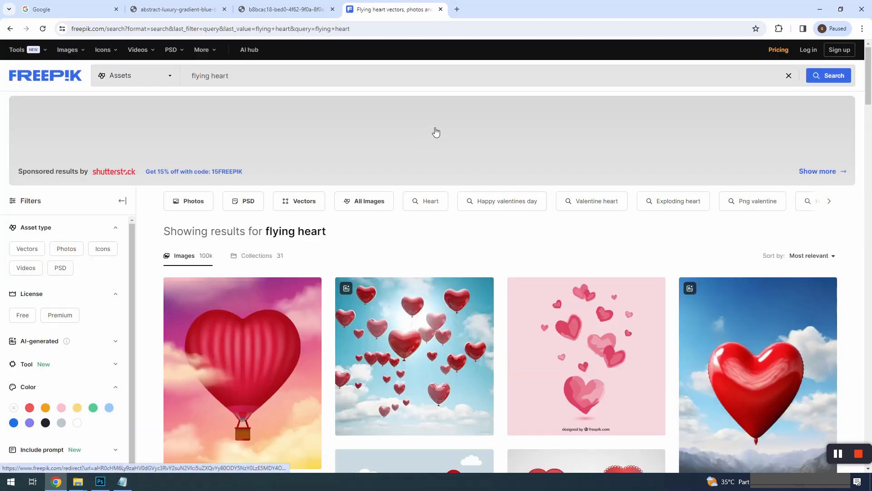
scroll(656, 303, down, 1)
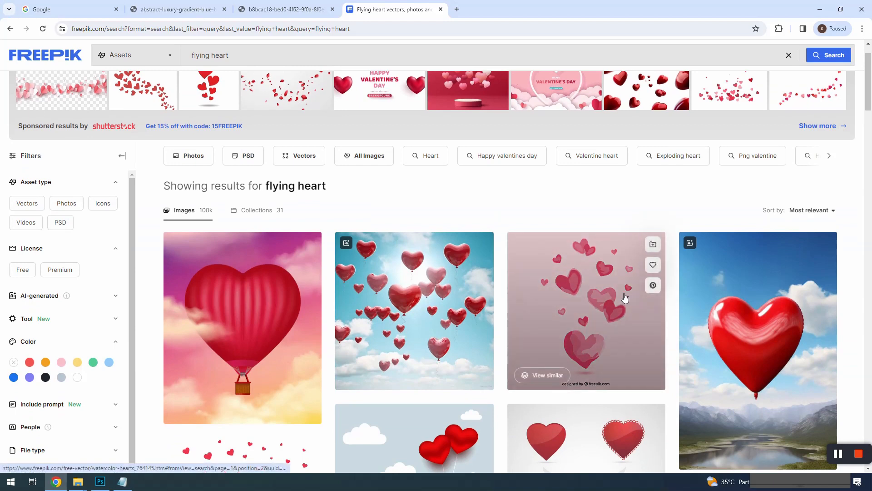
scroll(656, 303, down, 5)
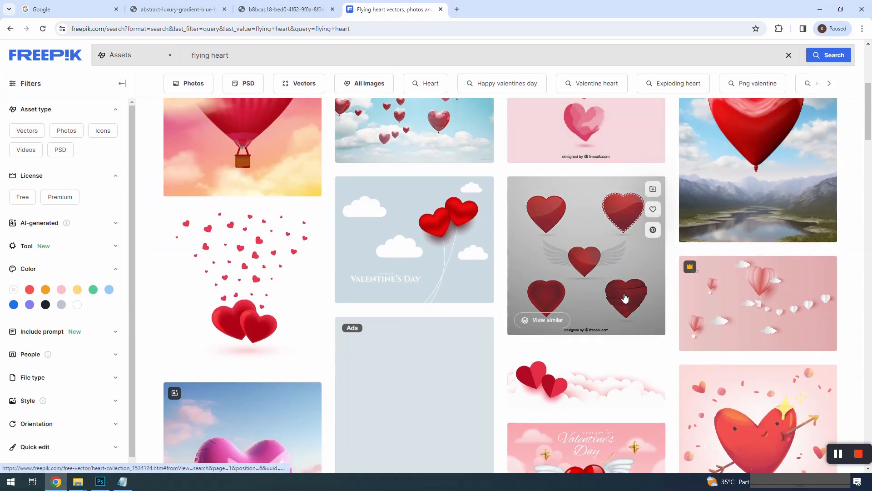
scroll(625, 298, up, 3)
click(605, 206)
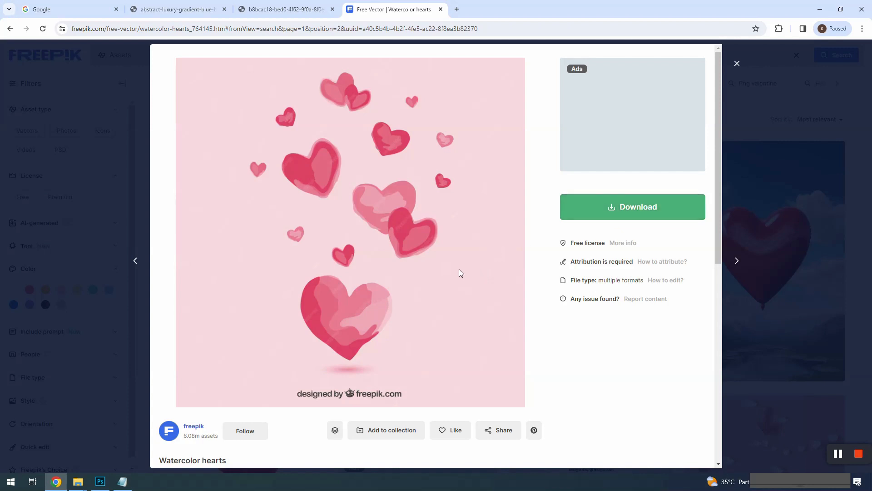
- Copy the Watercolor hearts preview image and switch back to Photoshop
scroll(459, 270, down, 5)
scroll(459, 271, up, 4)
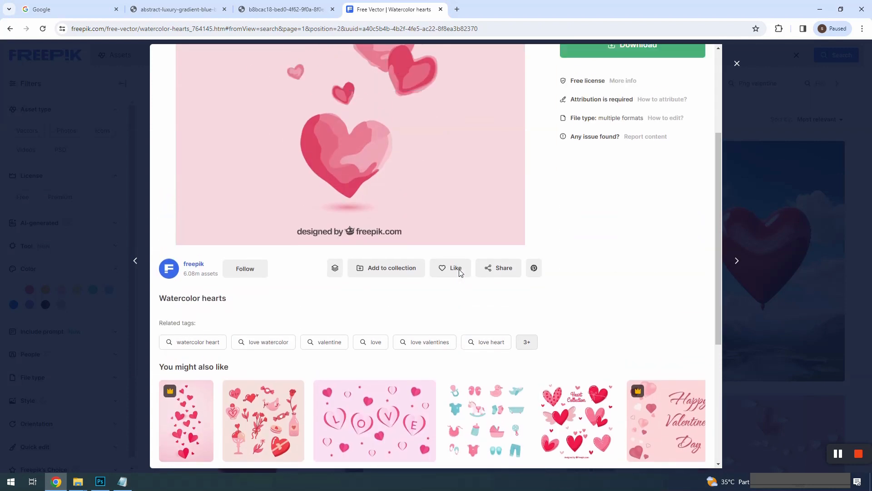
right_click(410, 198)
click(451, 235)
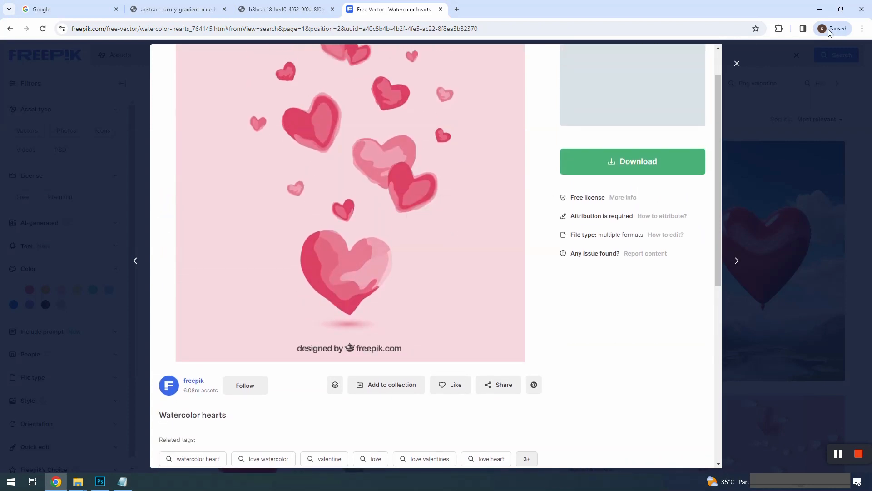
click(820, 9)
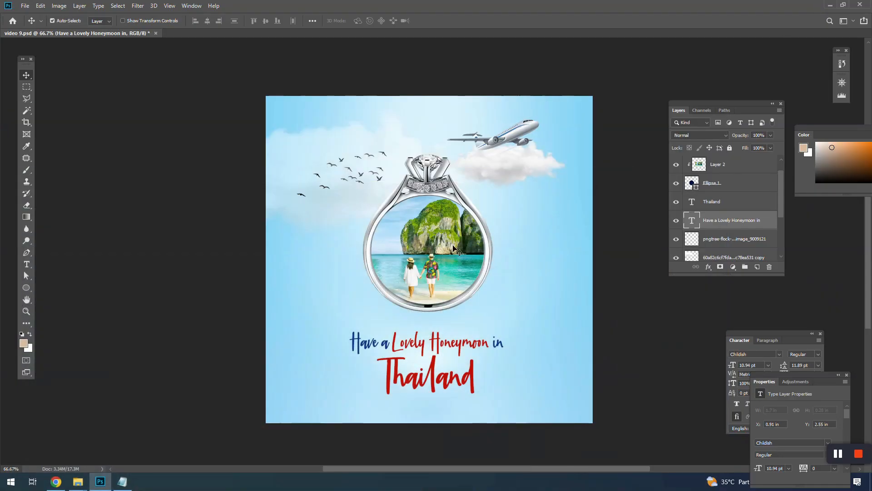
- Paste the hearts image directly above the blue Layer 1 and enlarge it to about 3.83 in square, covering the canvas
scroll(727, 246, down, 3)
click(720, 233)
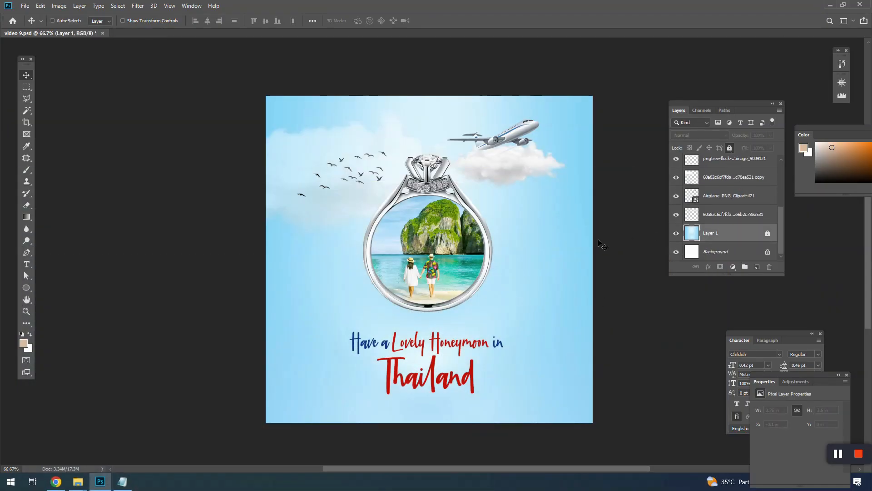
key(ctrl+v)
key(ctrl+t)
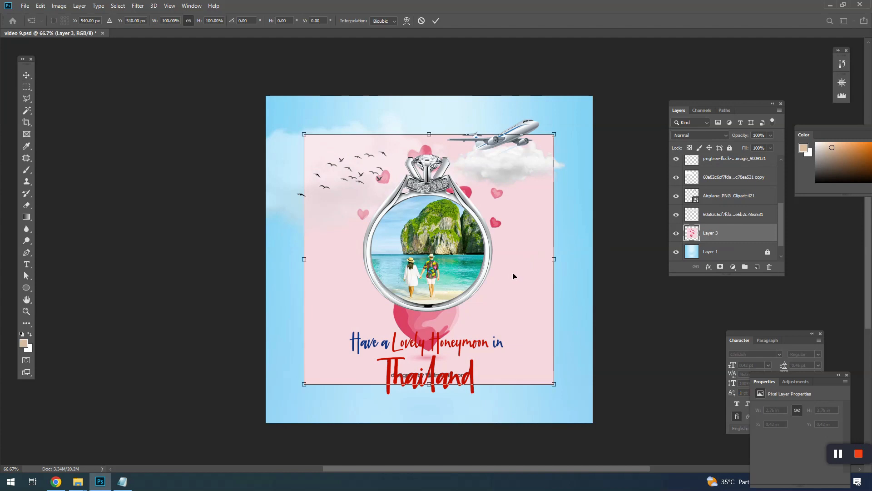
drag(560, 388, 599, 406)
key(Return)
drag(565, 357, 565, 363)
- Remove the pink background around the hearts using the Magic Wand with a tolerance of 30
key(w)
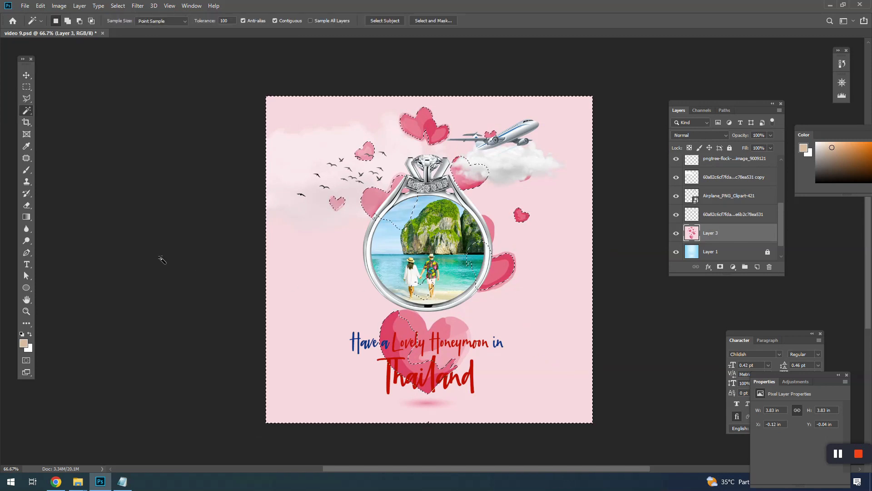
text(3)
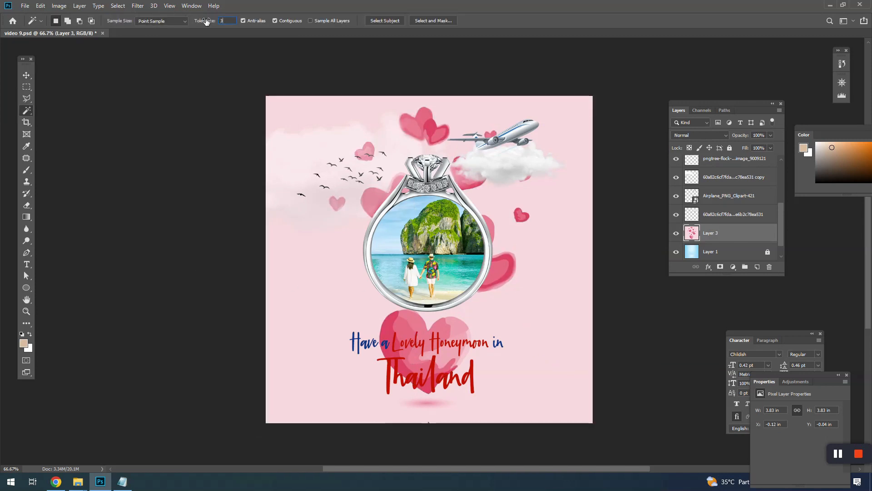
text(0)
click(496, 318)
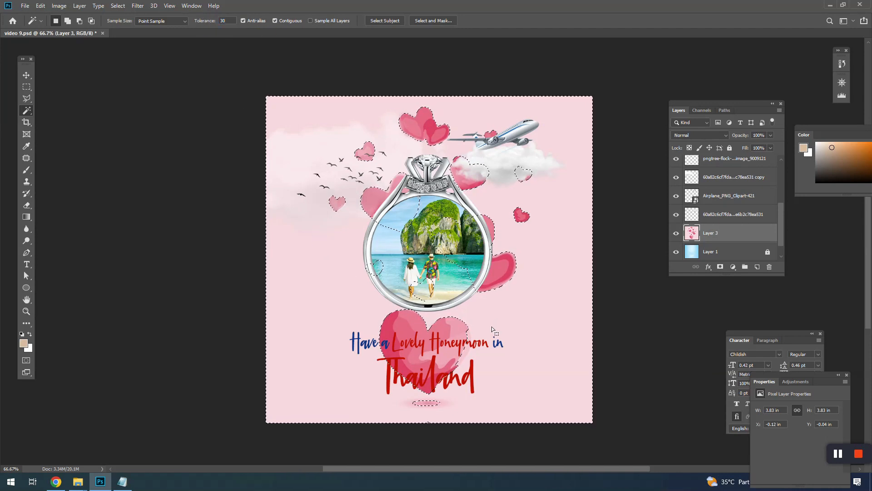
key(Delete)
key(ctrl+d)
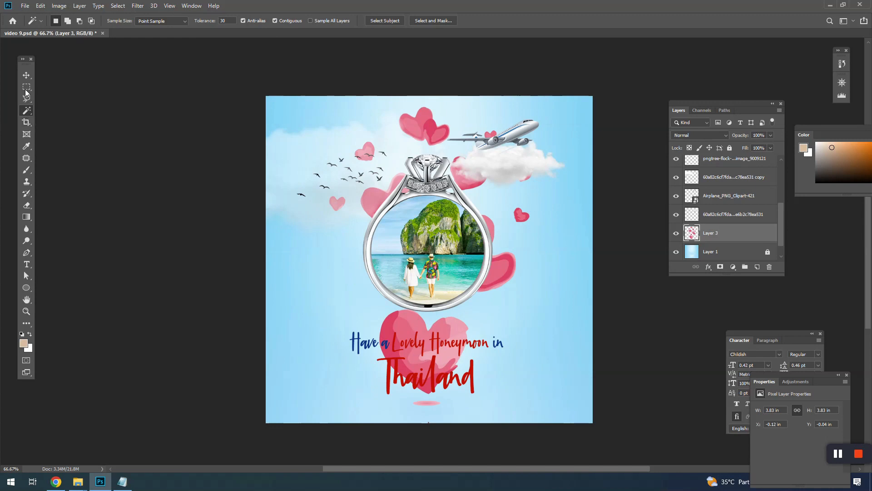
- Delete the big heart behind the text and its shadow with a rectangular selection
click(26, 87)
drag(352, 299, 500, 413)
key(Delete)
key(ctrl+d)
key(v)
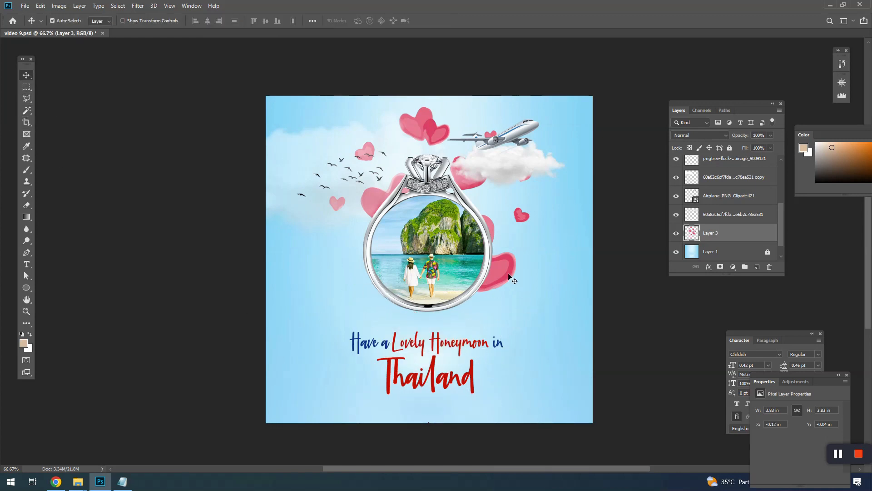
- Scale the hearts layer down to about 57% and move it over the lower middle of the poster, exposing its leftover pink border
key(ctrl+t)
drag(603, 440, 454, 292)
drag(403, 267, 446, 318)
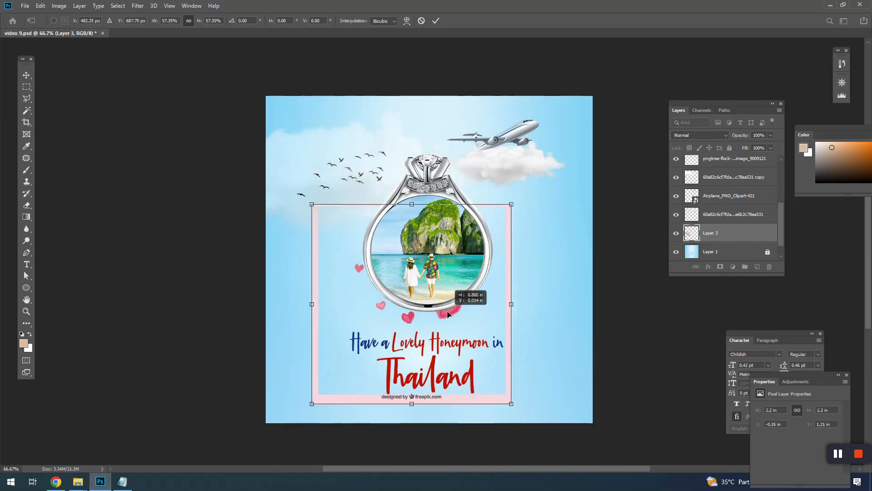
key(Return)
- Delete the leftover pink border and Freepik credit by clearing everything outside a rectangular selection around the hearts
click(27, 86)
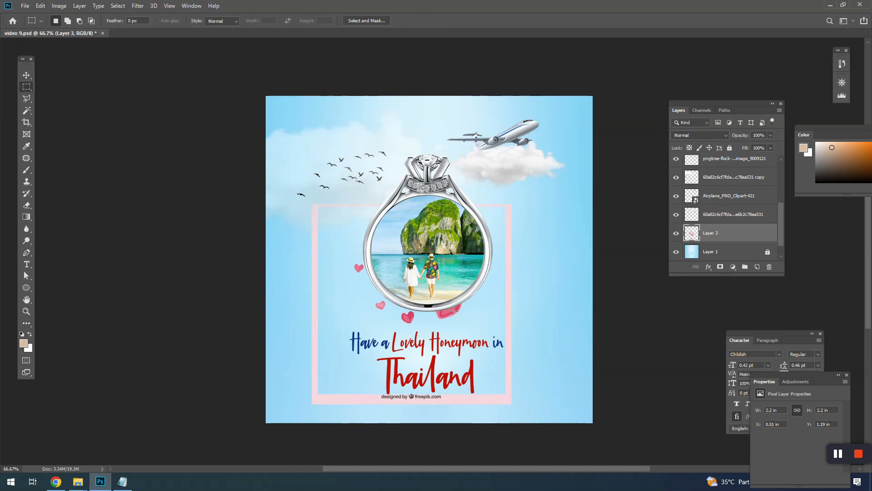
drag(485, 334, 334, 208)
right_click(416, 228)
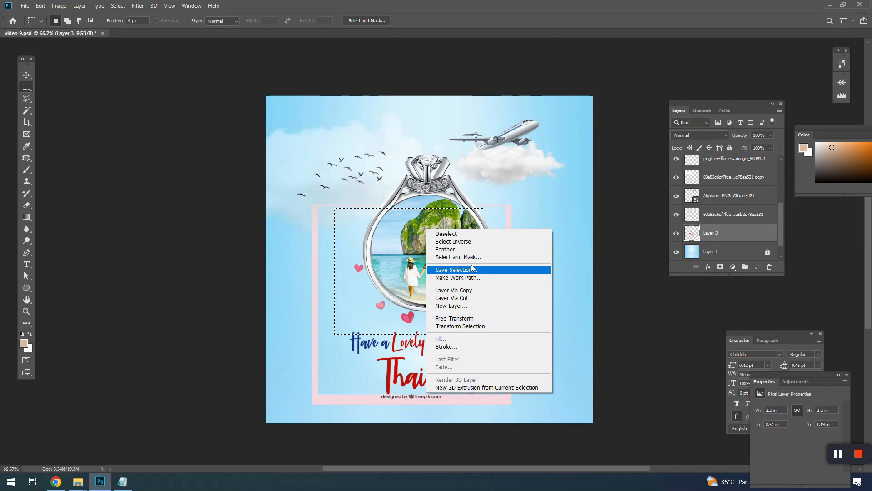
click(449, 239)
key(Delete)
click(219, 270)
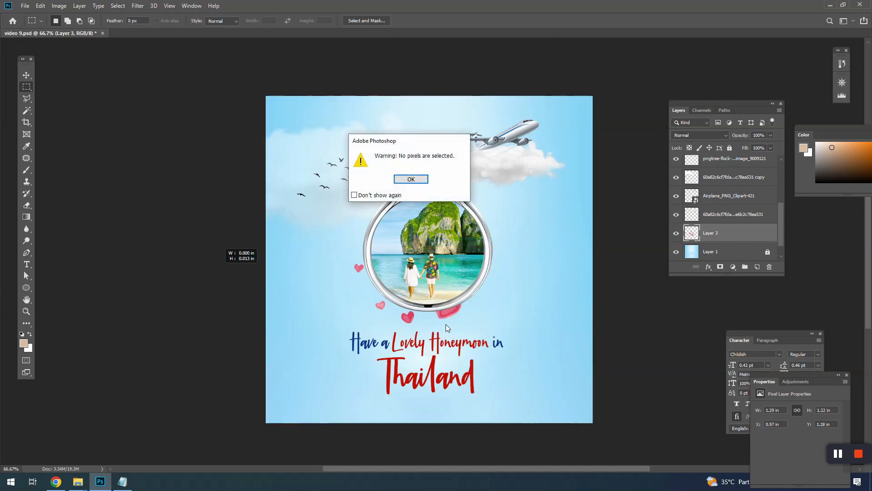
click(411, 180)
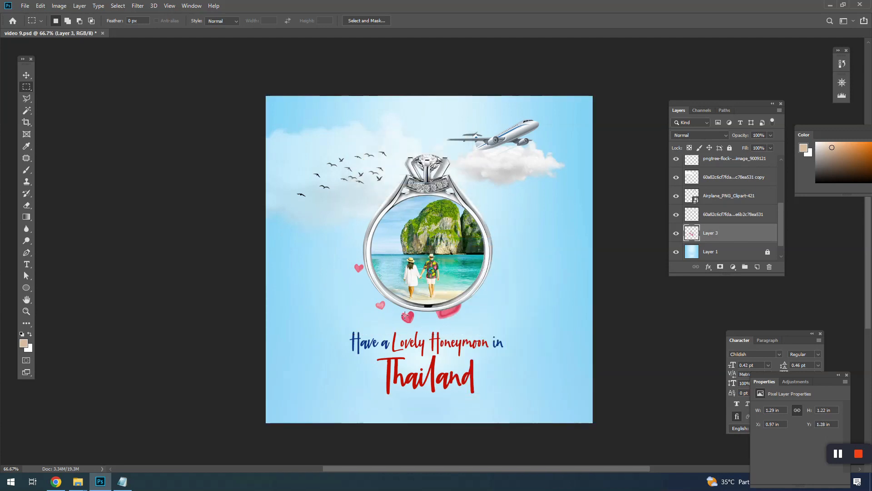
- Resize the hearts cluster to about 1.05 × 1 in and place it partly behind the ring's lower left side
key(v)
drag(405, 315, 348, 303)
key(ctrl+t)
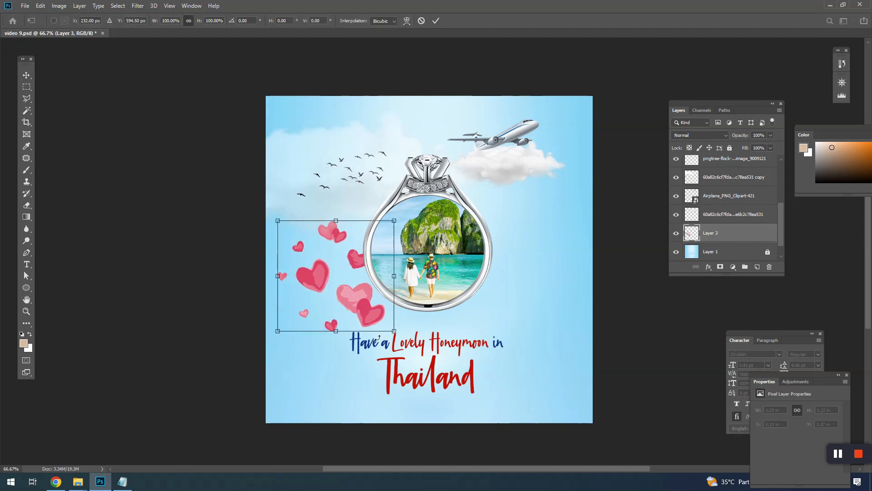
drag(396, 334, 336, 278)
drag(318, 245, 358, 274)
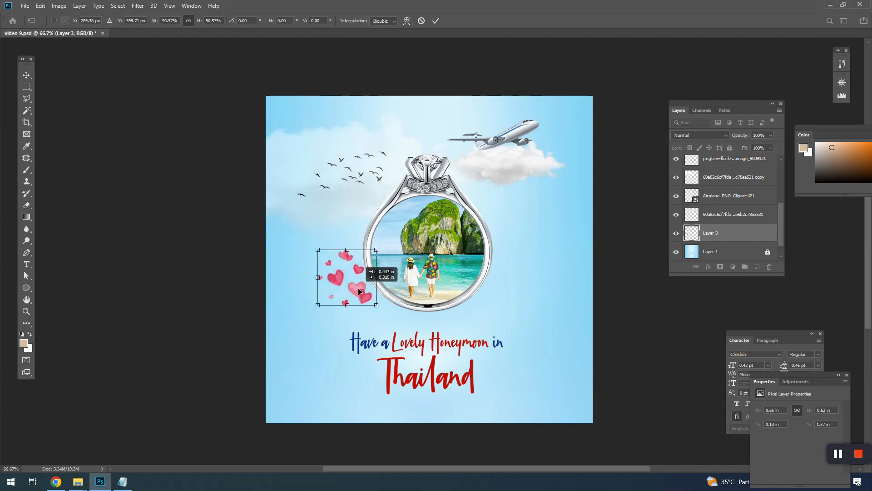
drag(377, 305, 413, 340)
drag(383, 316, 388, 292)
drag(442, 324, 448, 314)
drag(354, 294, 345, 271)
key(Return)
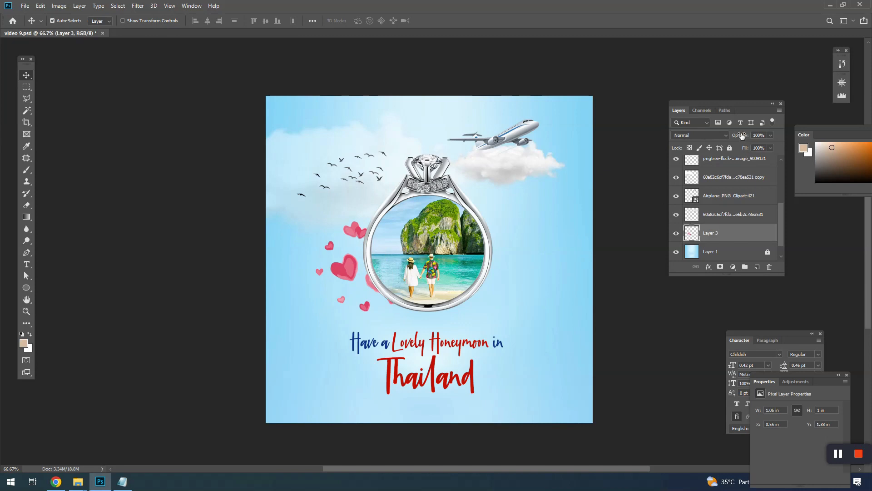
- Set the hearts' opacity to 60%, and place a duplicate at 100% opacity to the lower right of the ring
drag(727, 137, 717, 138)
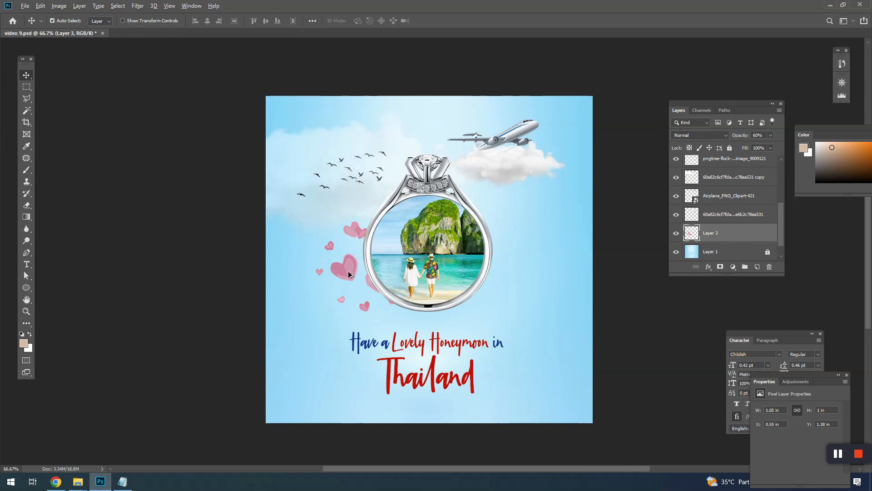
drag(350, 274, 511, 307)
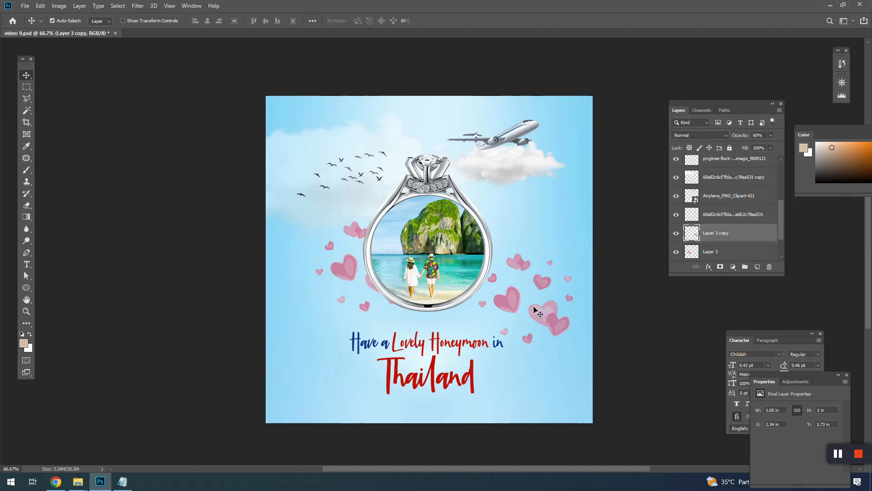
drag(536, 312, 537, 308)
drag(741, 139, 745, 142)
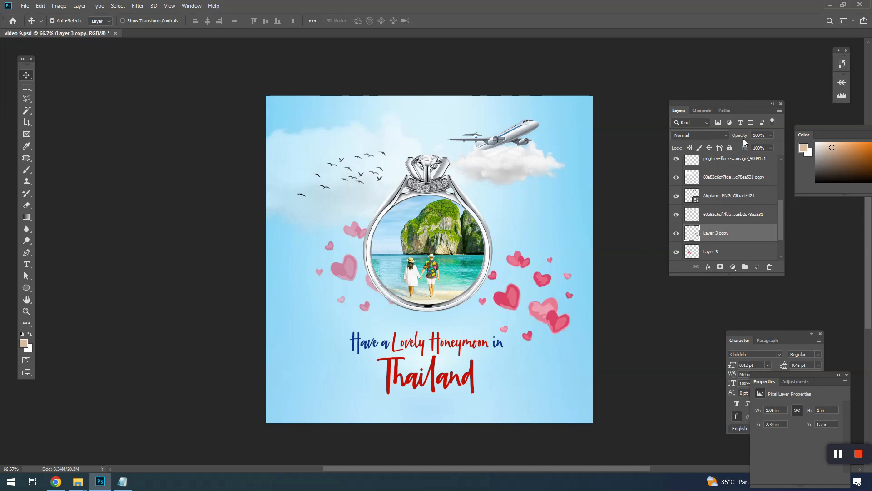
- Erase the small heart touching the ring, the lower hearts and the upper overlapping pair from the duplicate with a 62 px hard eraser
key(e)
scroll(540, 253, up, 1)
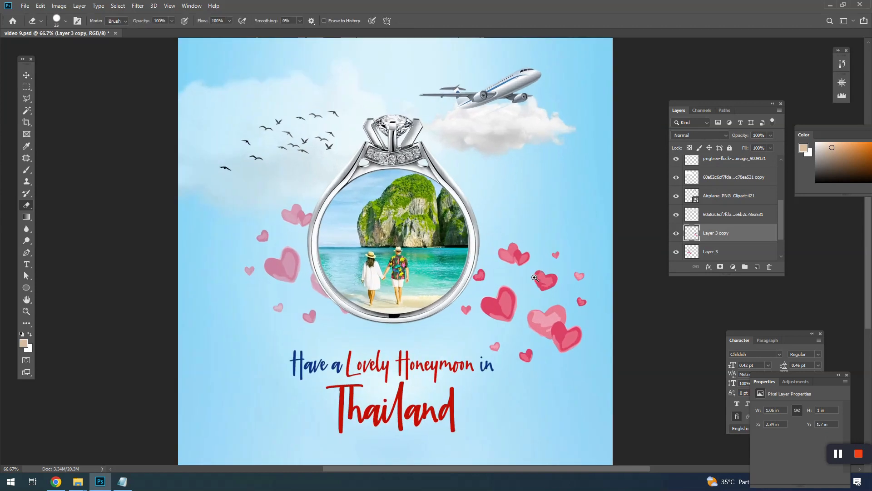
right_click(520, 312)
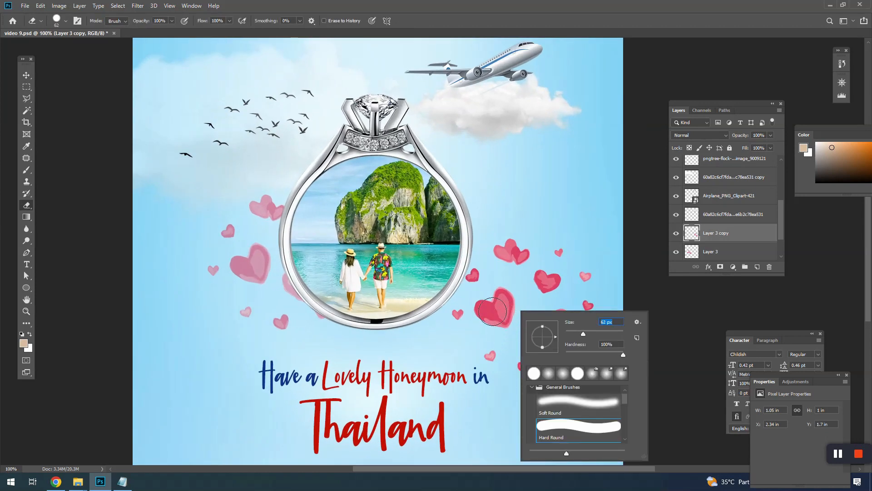
key(Return)
click(472, 275)
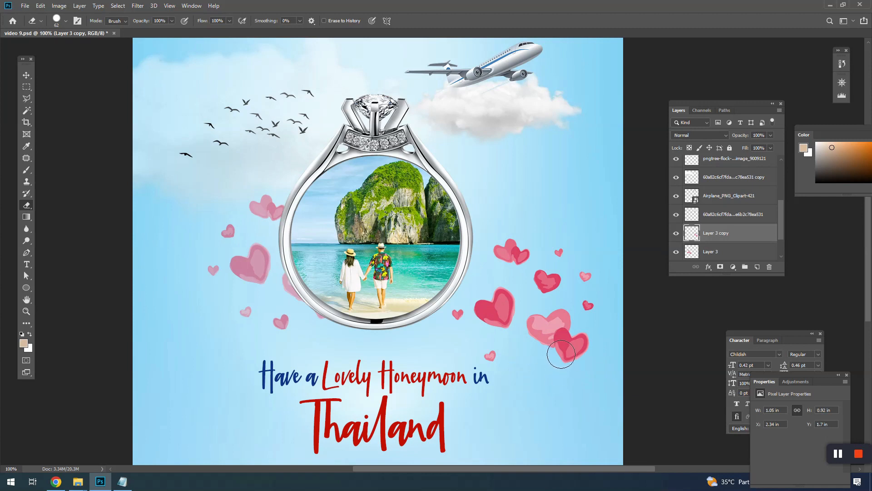
mouse_move(583, 344)
mouse_down()
mouse_move(560, 325)
mouse_move(532, 328)
mouse_move(559, 351)
mouse_up()
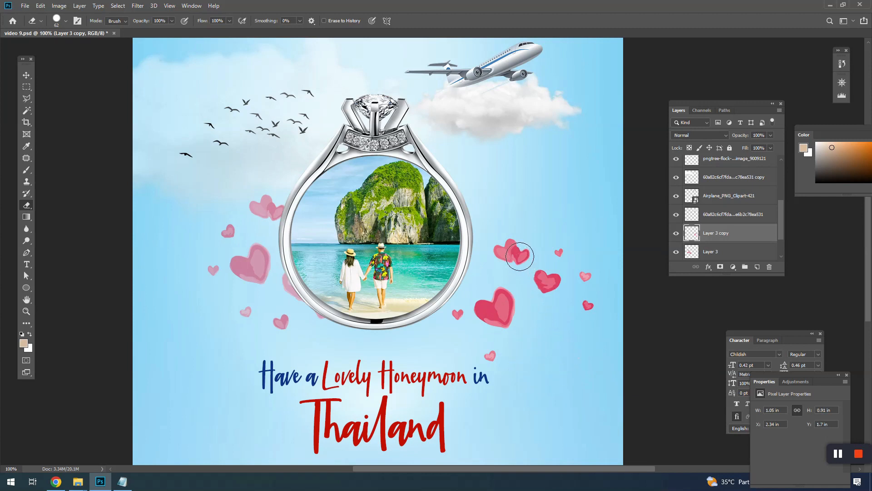
drag(519, 256, 516, 237)
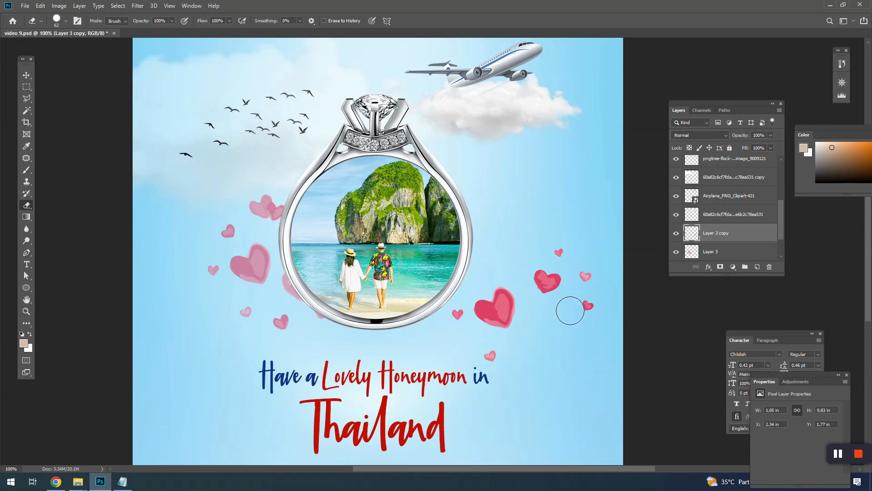
- Move the duplicated hearts straight down by about 0.26 in, beside the text
key(v)
mouse_move(509, 325)
mouse_down()
mouse_move(499, 349)
mouse_move(509, 360)
mouse_up()
key(ctrl+minus)
drag(342, 258, 421, 384)
- Unlock the blue sky background layer (Layer 1) for editing
scroll(730, 243, down, 2)
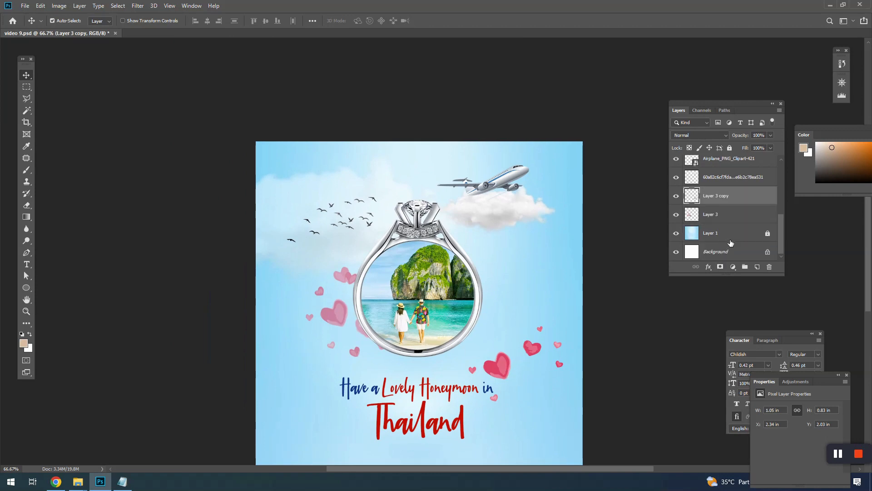
click(718, 233)
click(729, 148)
key(ctrl+minus)
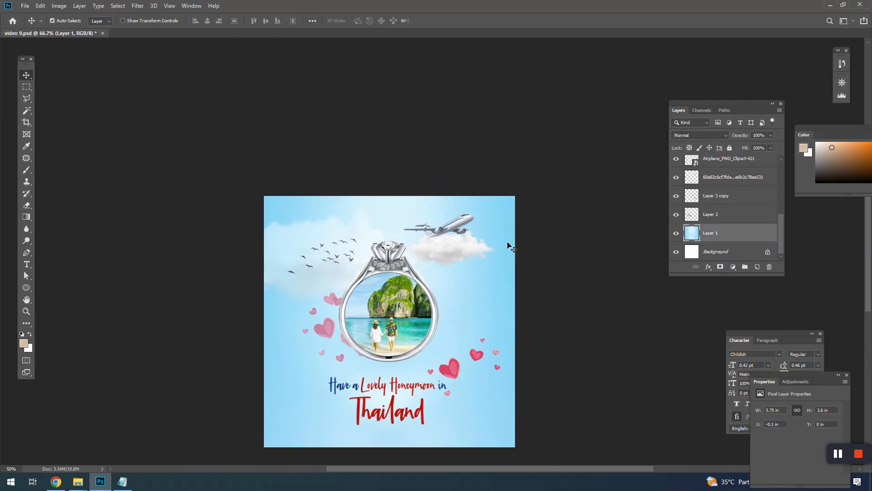
- Apply a Color Balance adjustment to the sky layer's midtones, raising blue to +100 and shifting the red balance toward cyan
scroll(440, 290, down, 1)
key(ctrl+b)
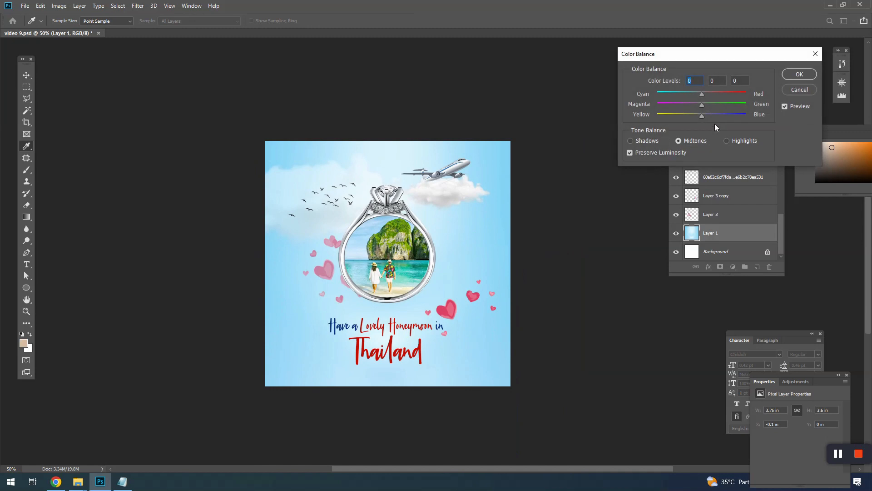
drag(733, 118, 759, 122)
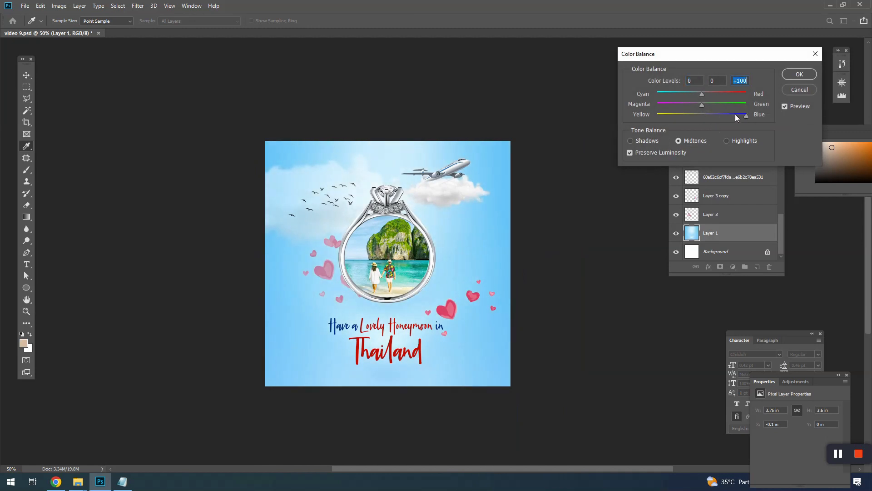
drag(705, 95, 738, 94)
drag(685, 89, 685, 89)
click(813, 75)
- Apply Brightness/Contrast to the sky layer with Use Legacy enabled, brightness -22 and contrast 39
drag(404, 214, 475, 266)
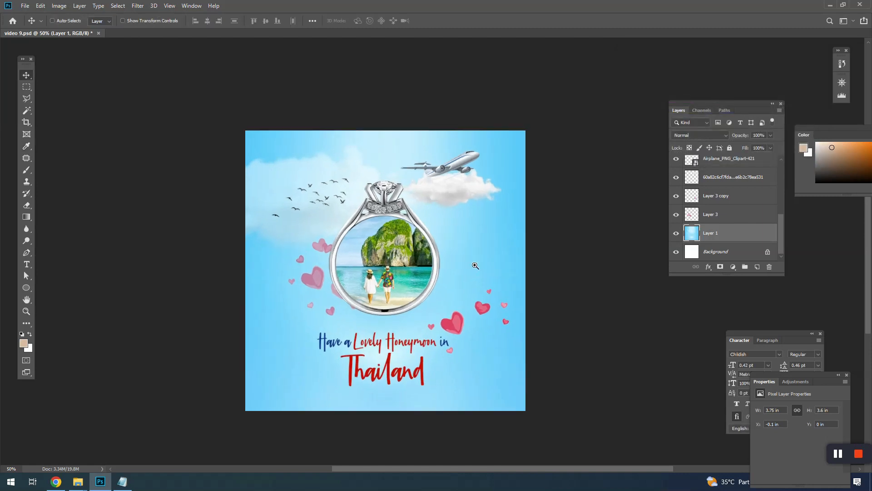
key(ctrl+plus)
click(59, 6)
mouse_move(75, 29)
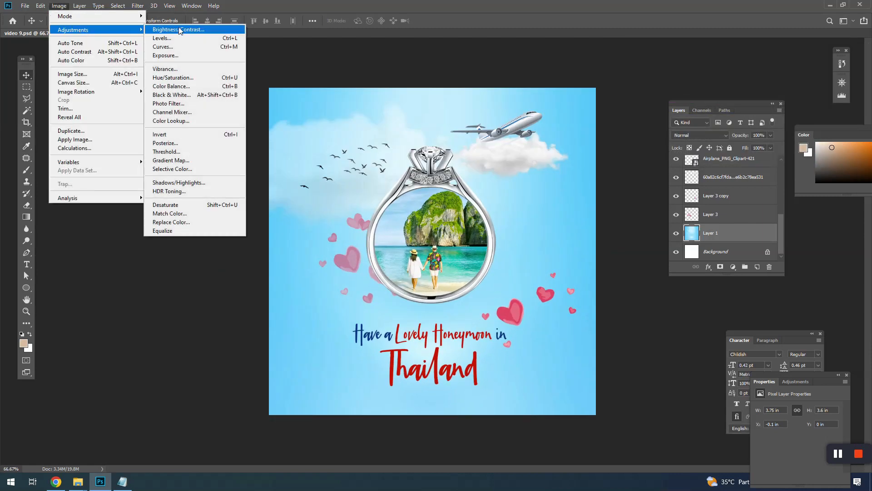
click(182, 30)
click(726, 97)
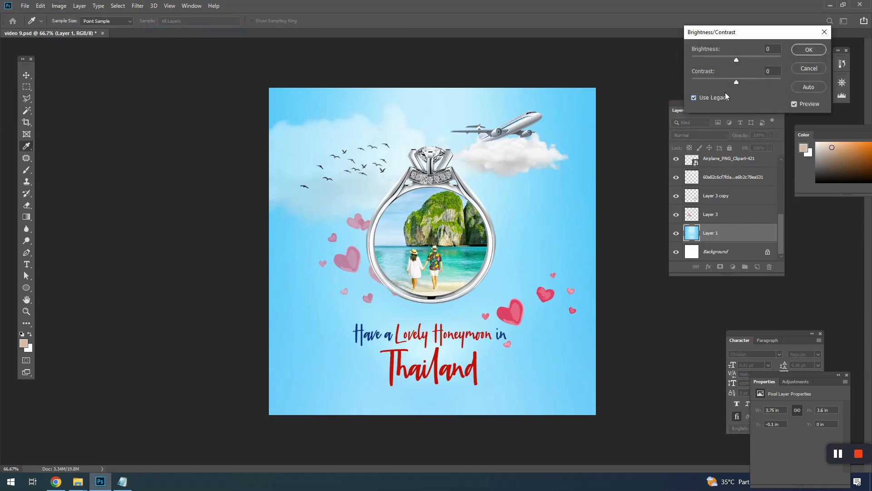
drag(736, 82, 727, 61)
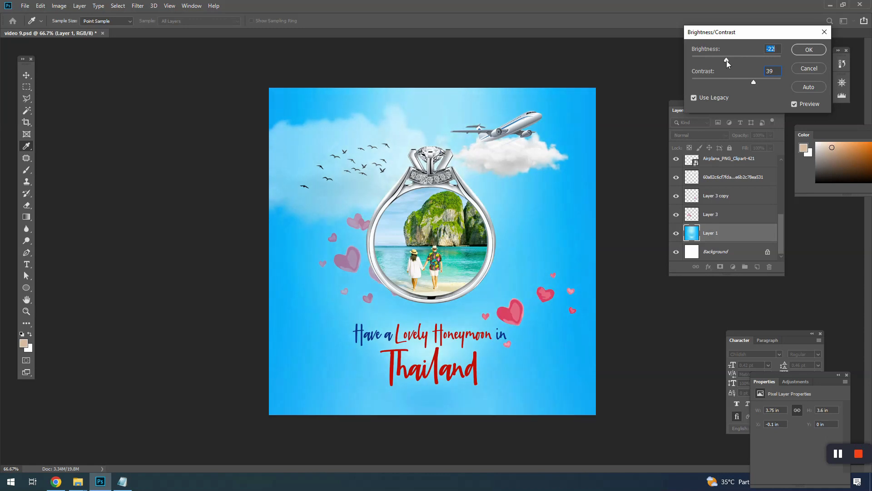
click(808, 50)
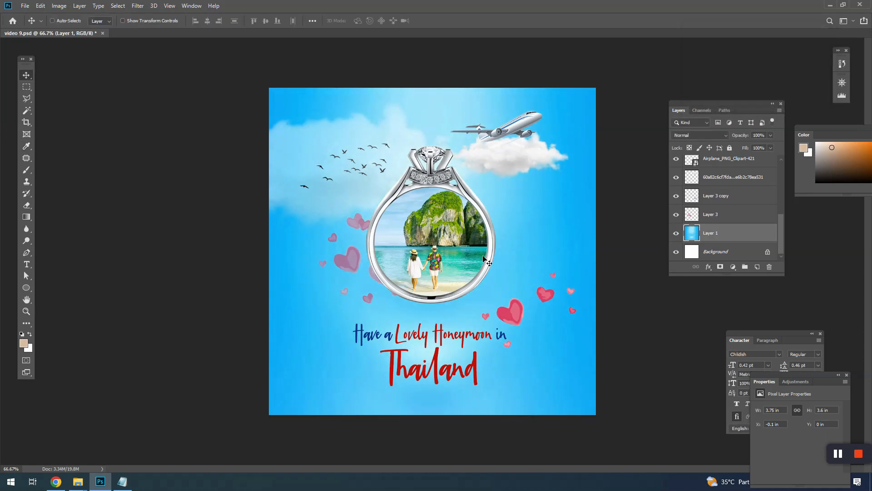
- Save the poster document and display the whole design in full-screen mode with the panels hidden
key(ctrl+s)
drag(470, 233, 510, 224)
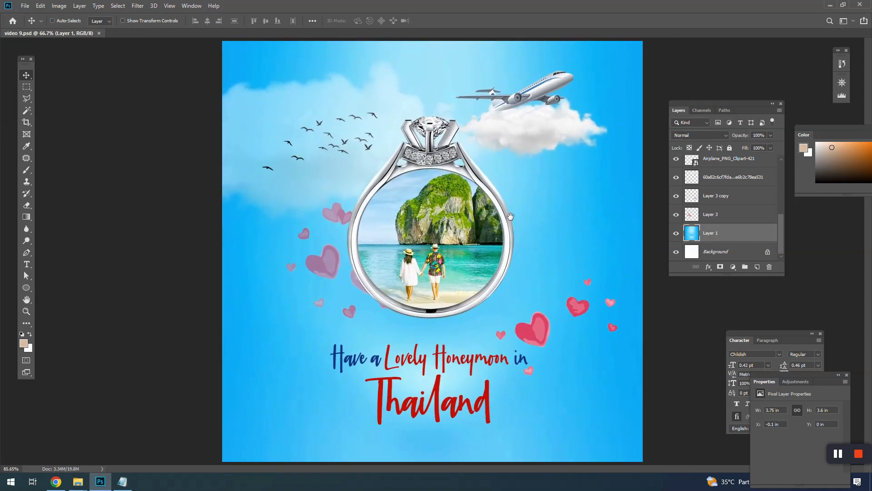
double_click(731, 110)
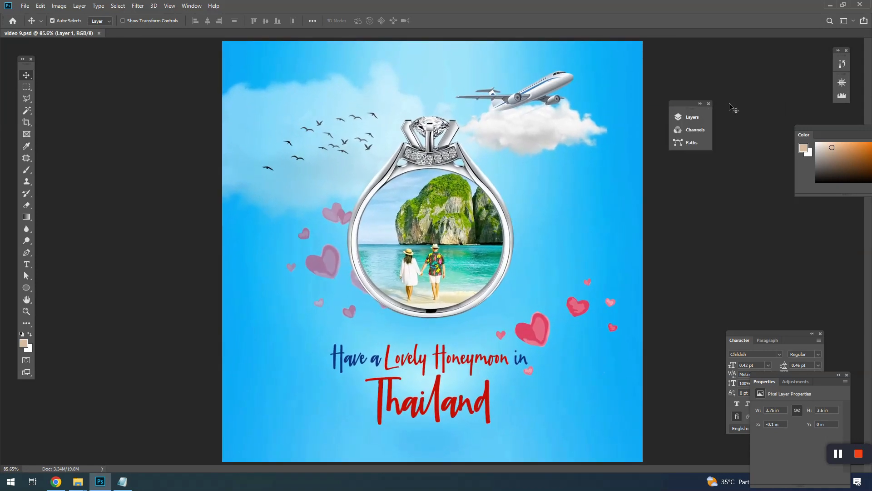
key(Tab)
key(f)
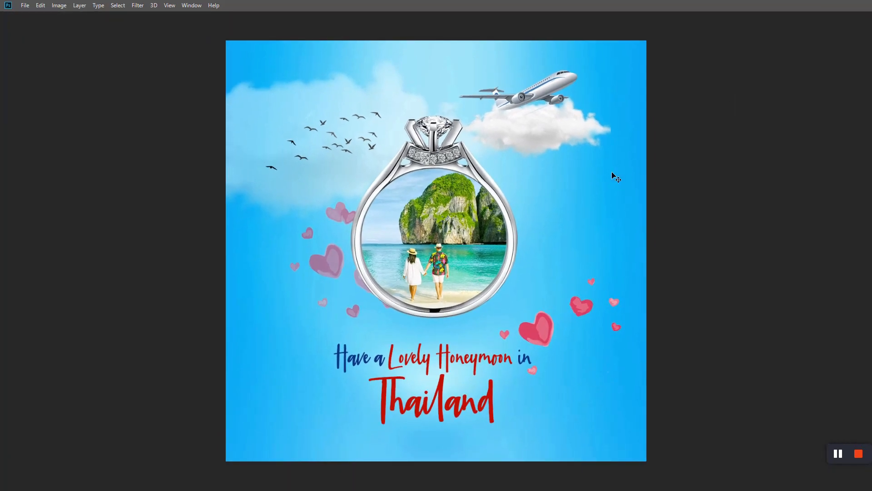
mouse_move(478, 198)
mouse_down()
mouse_move(491, 202)
mouse_move(491, 191)
mouse_up()
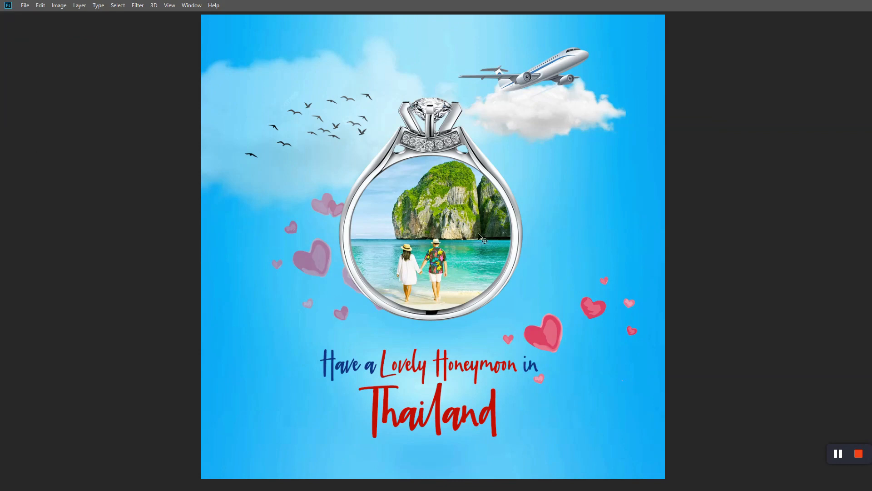
drag(473, 247, 507, 241)
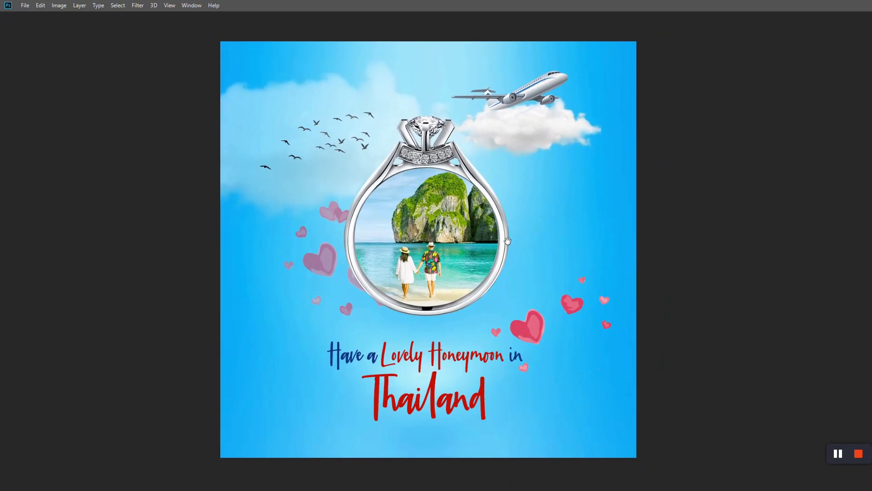